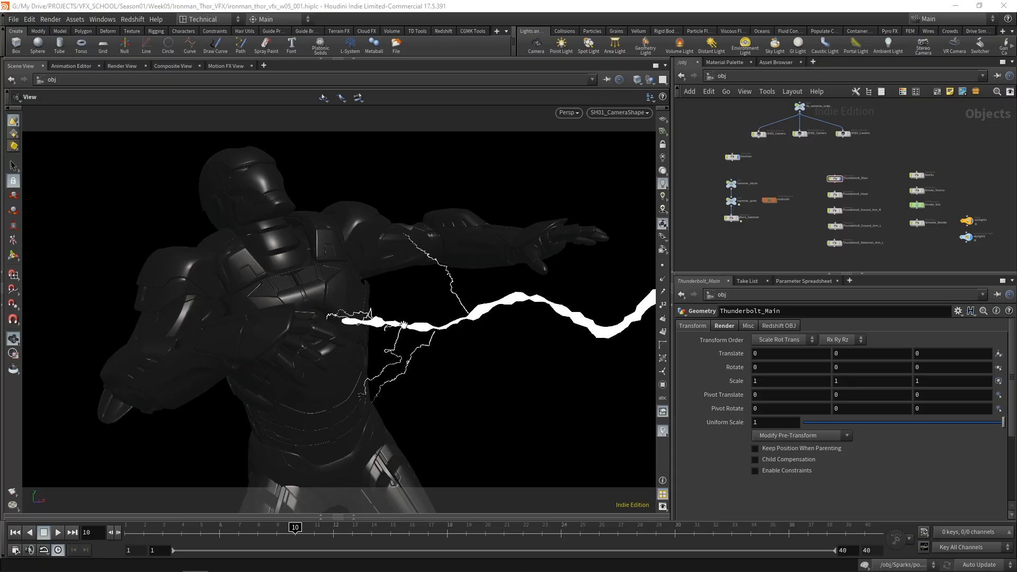
Step: Open the Thunderbolt_Main geometry network
scroll(794, 162, "up", 5)
mouse_move(757, 164)
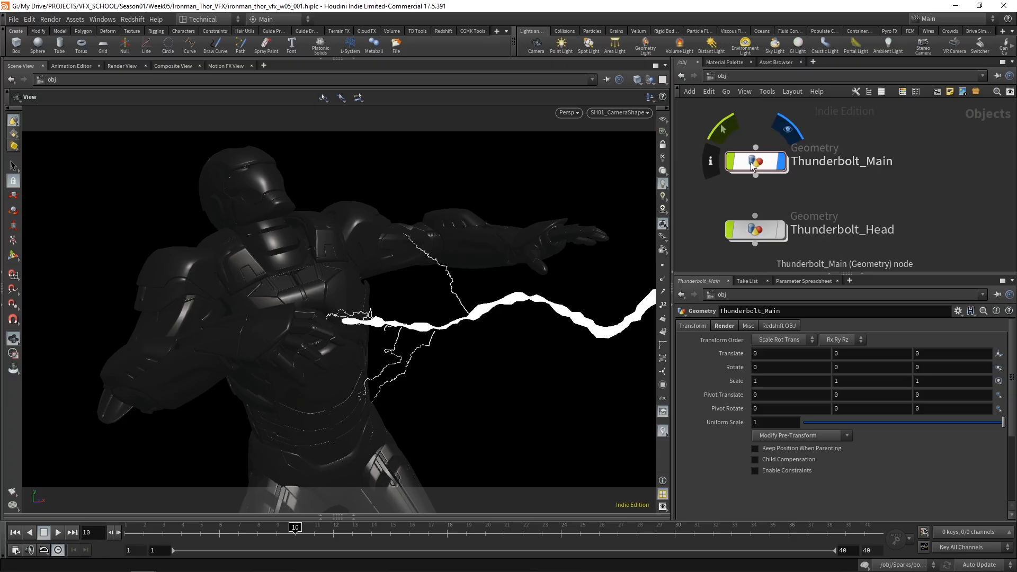
double_click(751, 162)
middle_click_drag(891, 191, 850, 212)
scroll(850, 214, "down", 5)
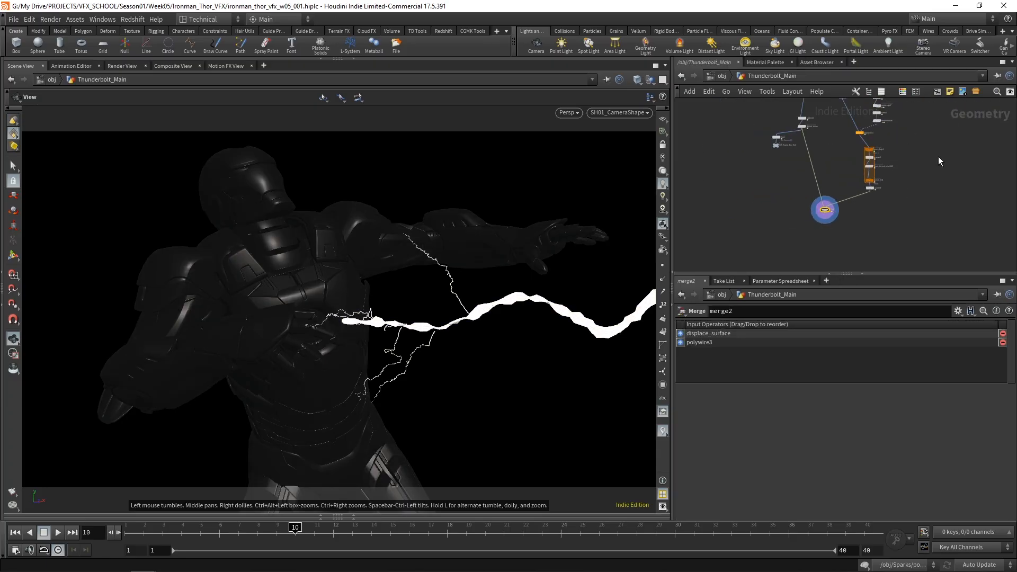
Step: Display the polywire3 branches and the displace_surface main bolt in turn to compare where the branches start
middle_click_drag(938, 131, 920, 190)
middle_click_drag(819, 228, 802, 137)
scroll(796, 178, "up", 5)
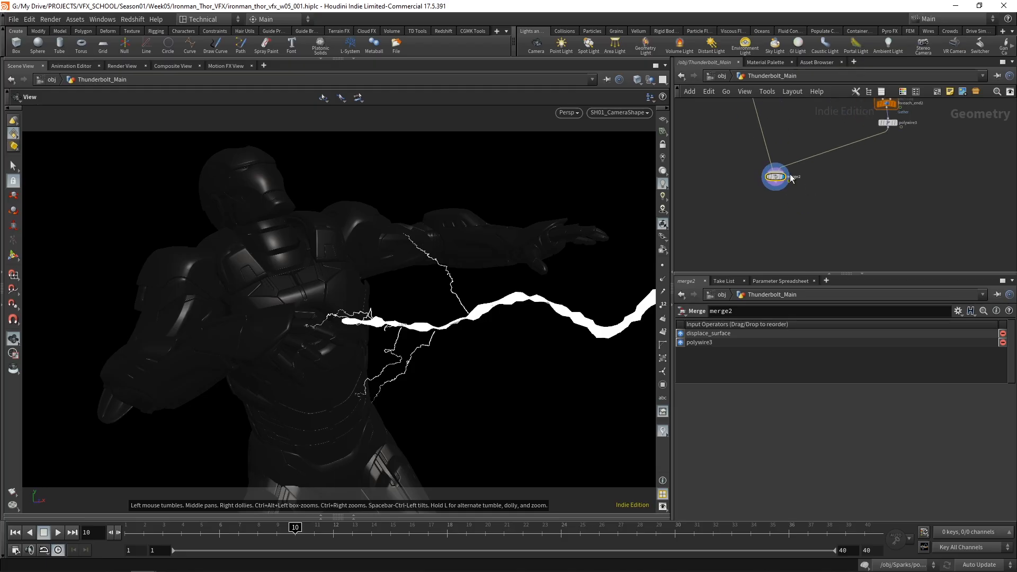
middle_click_drag(822, 173, 806, 203)
left_click(879, 154)
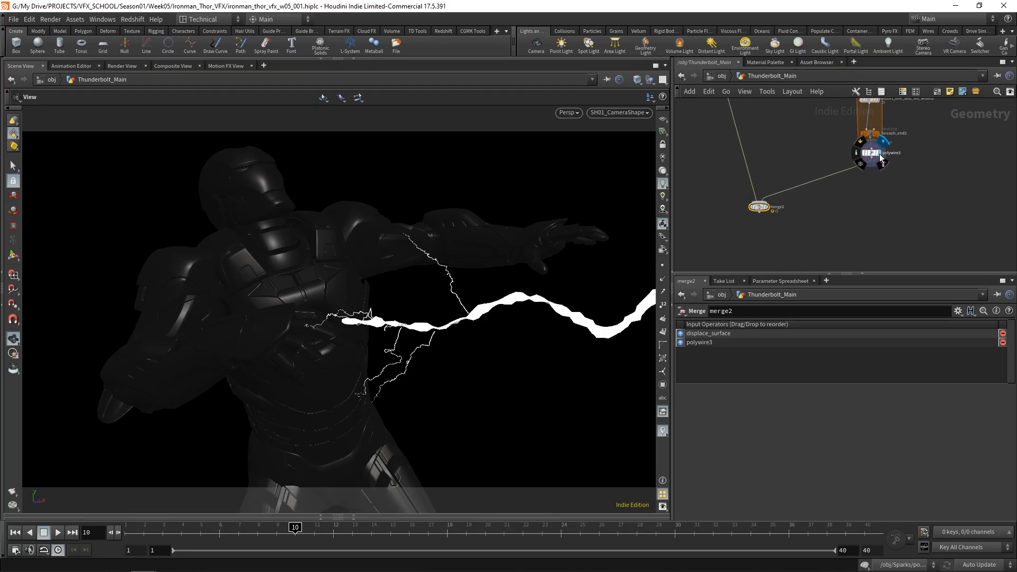
middle_click_drag(797, 137, 820, 211)
scroll(819, 211, "down", 1)
middle_click_drag(776, 119, 781, 204)
scroll(763, 182, "up", 2)
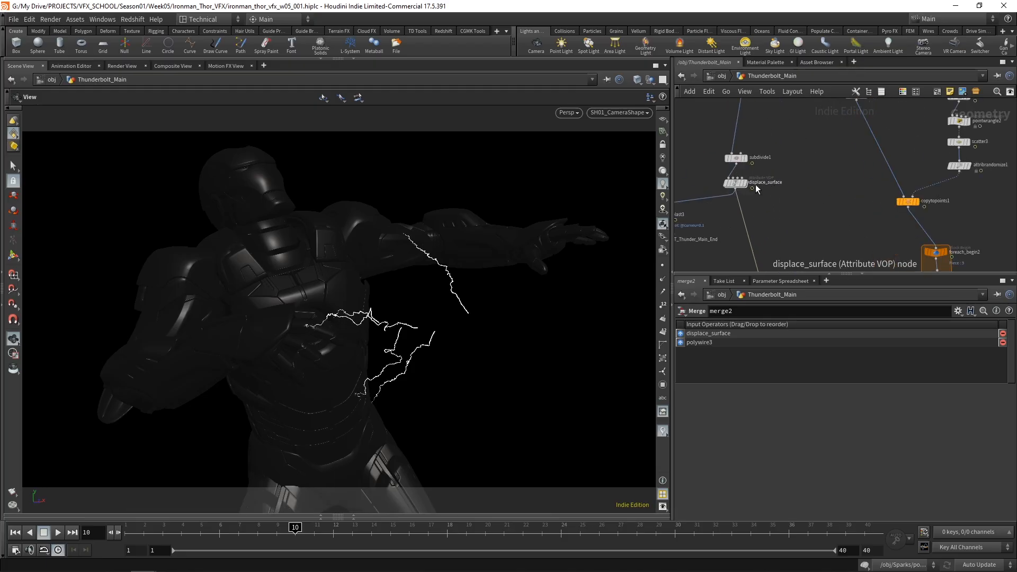
left_click(746, 183)
scroll(798, 194, "down", 3)
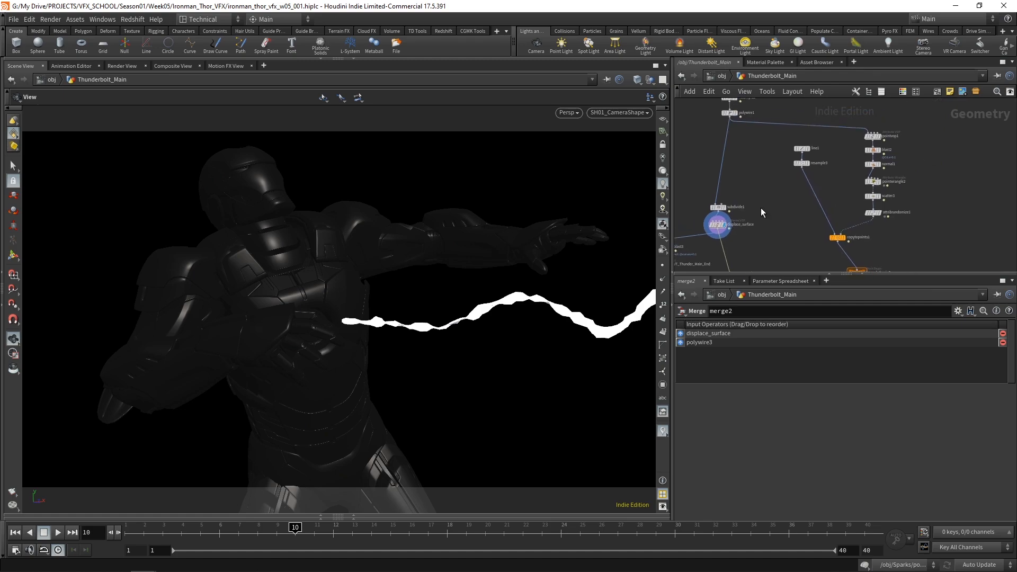
Step: Display the scattered points at attribrandomize1 and the copied branch lines at copytopoints1
middle_click_drag(910, 207, 901, 212)
scroll(872, 222, "up", 3)
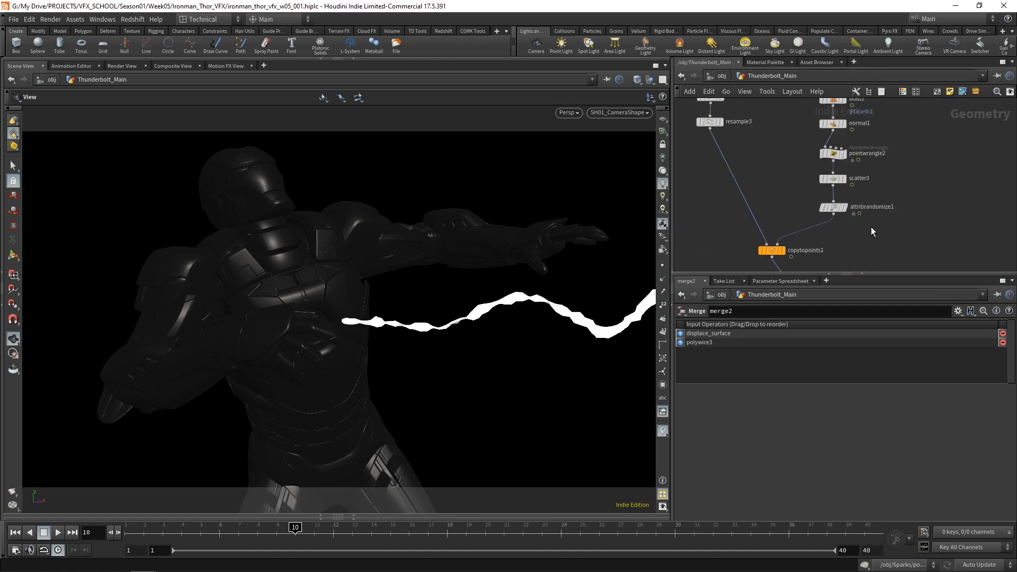
left_click(850, 169)
left_click(841, 175)
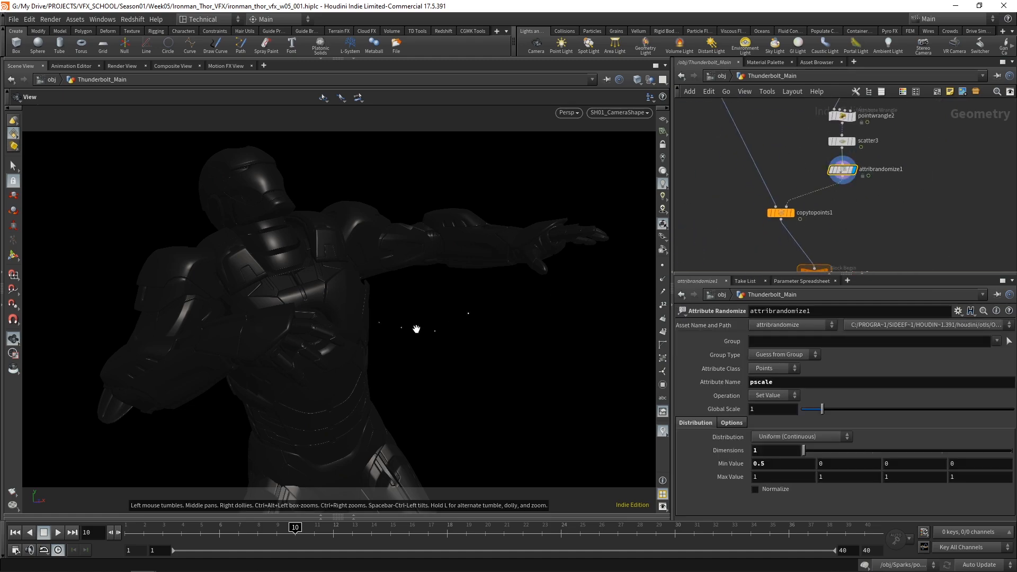
left_click(791, 212)
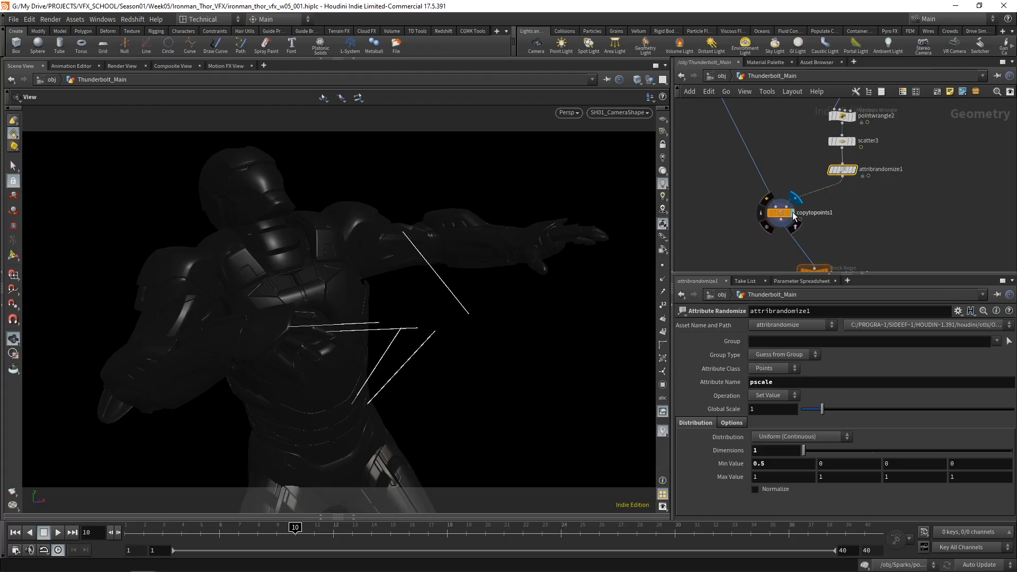
scroll(948, 205, "down", 3)
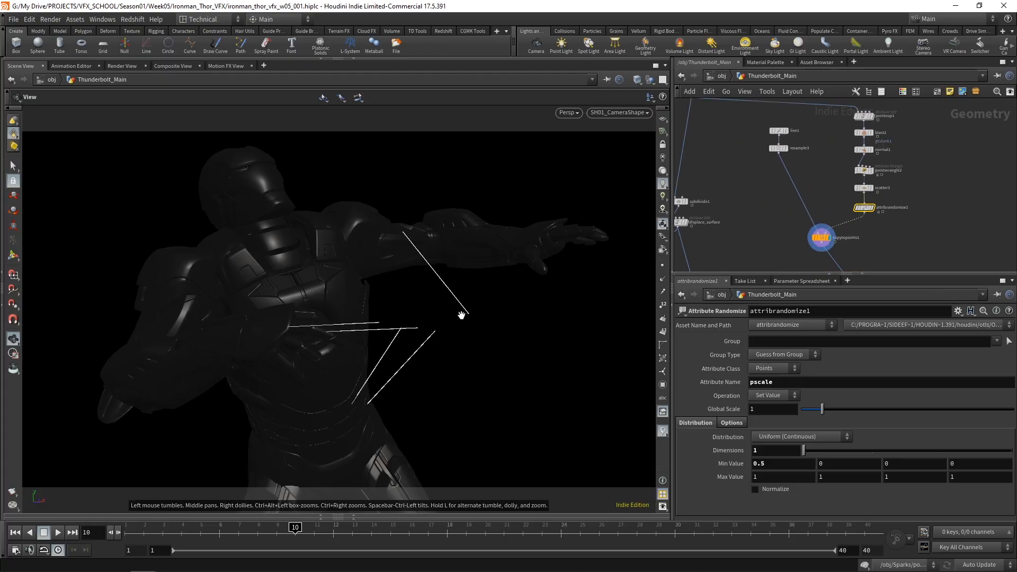
Step: Add a Ray node on the wire between attribrandomize1 and copytopoints1
middle_click_drag(900, 229, 896, 170)
left_click_drag(828, 162, 839, 182)
key("Tab")
type("ra")
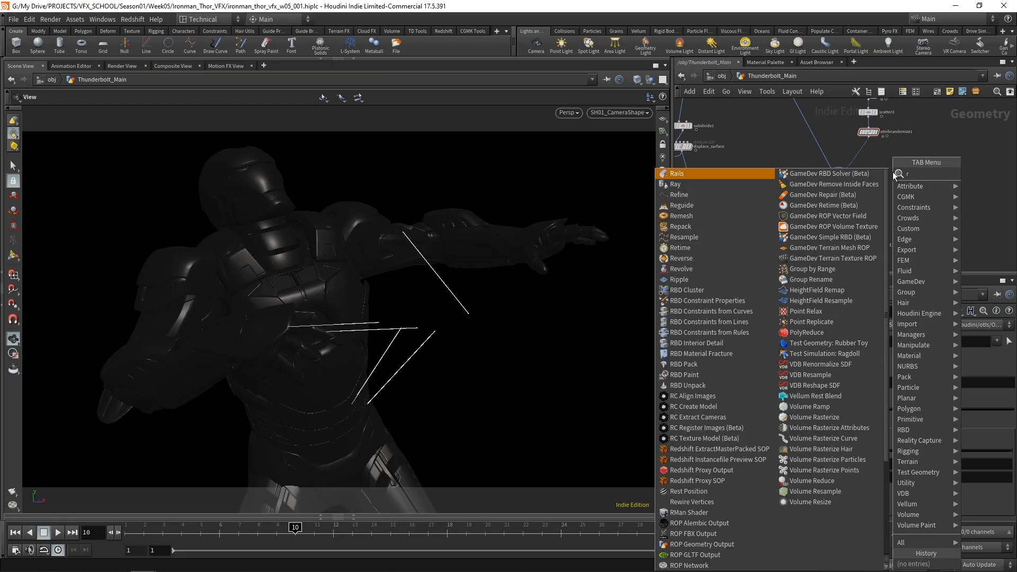
key("Down")
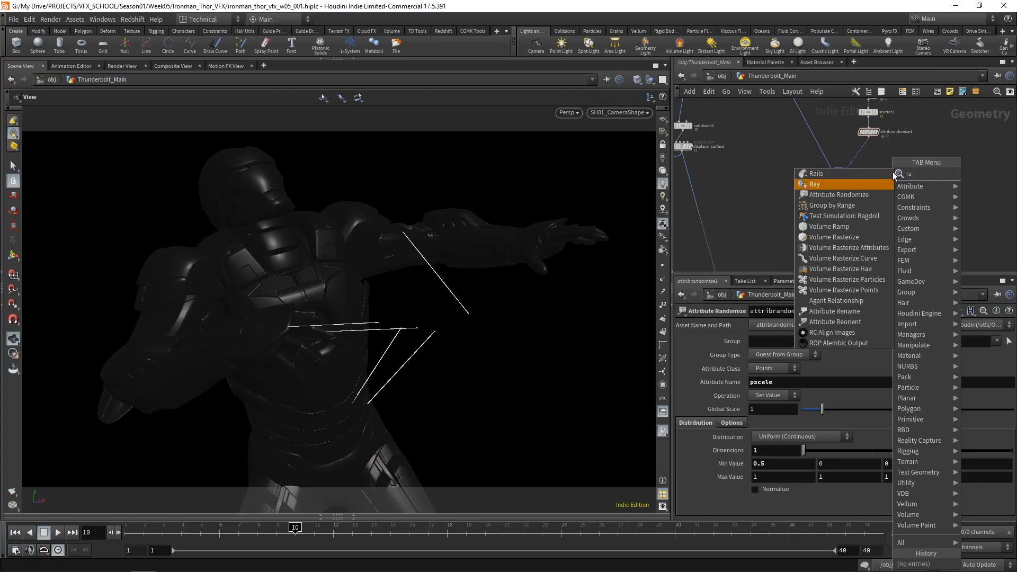
key("Return")
left_click(891, 171)
left_click_drag(889, 175, 862, 153)
scroll(711, 161, "up", 2)
Step: Connect the displace_surface output to the second input of ray1 and display the displaced bolt
middle_click_drag(711, 161, 776, 158)
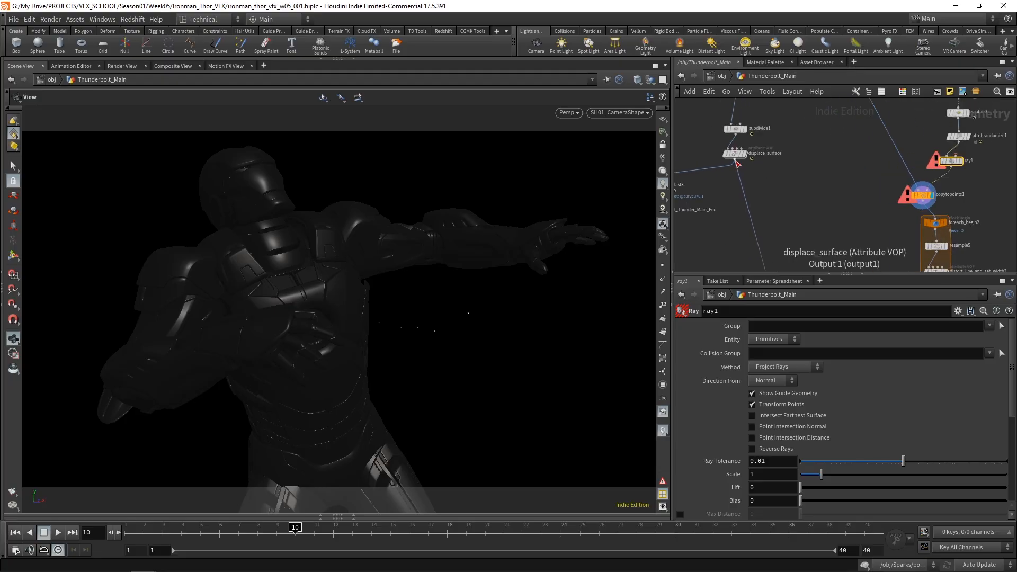
left_click(745, 145)
left_click(955, 154)
middle_click_drag(984, 185, 934, 167)
left_click_drag(904, 144, 915, 156)
scroll(700, 142, "up", 2)
left_click(692, 132)
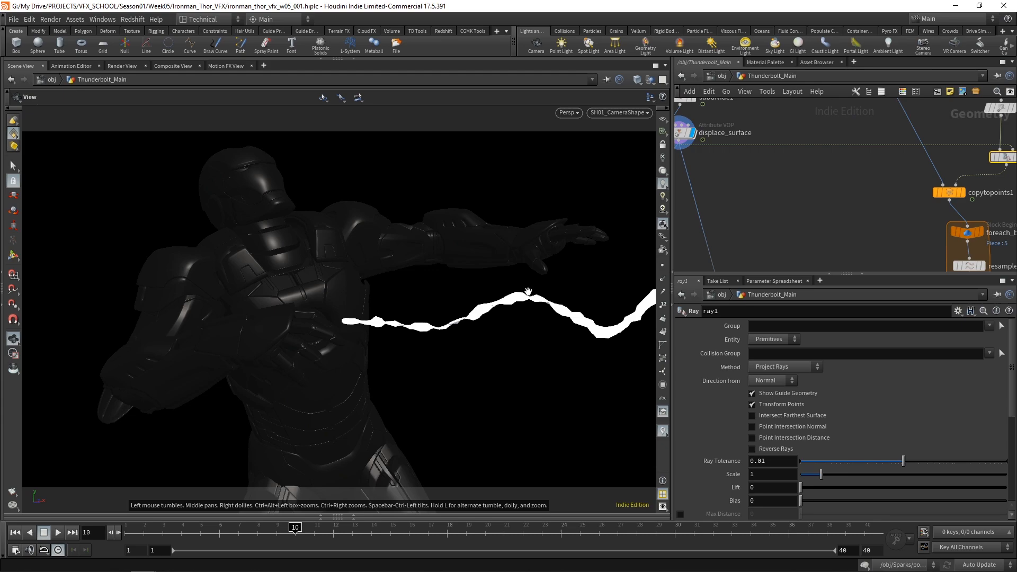
key("f")
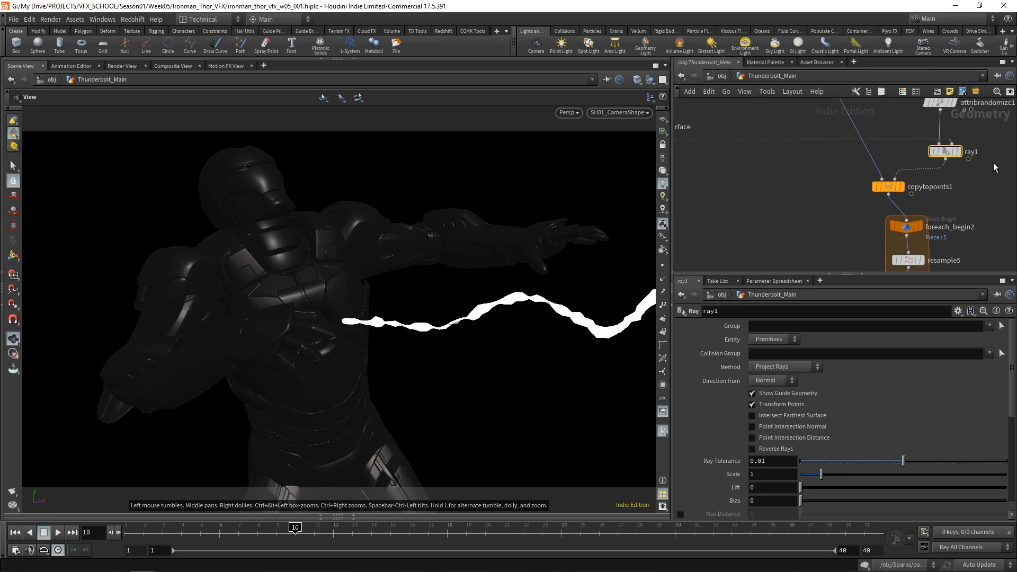
Step: Set the ray1 method to Minimum Distance and display the projected points
left_click(795, 368)
left_click(783, 381)
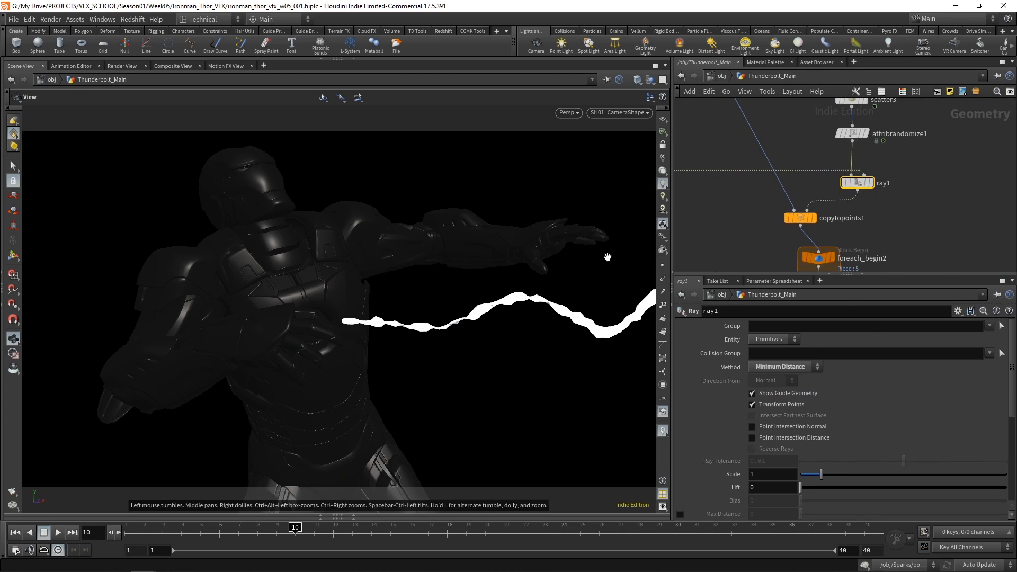
left_click(869, 183)
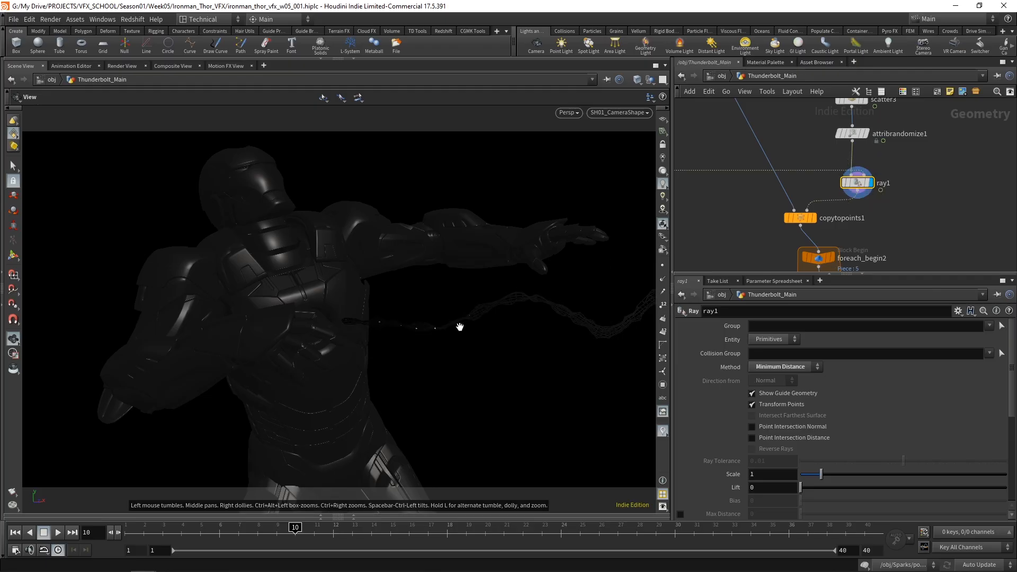
Step: Display copytopoints1 and the final merge2 output to check where the branches attach to the main bolt
left_click(814, 218)
scroll(879, 179, "down", 3)
middle_click_drag(881, 178, 855, 106)
scroll(906, 183, "down", 2)
scroll(852, 214, "up", 2)
left_click(720, 230)
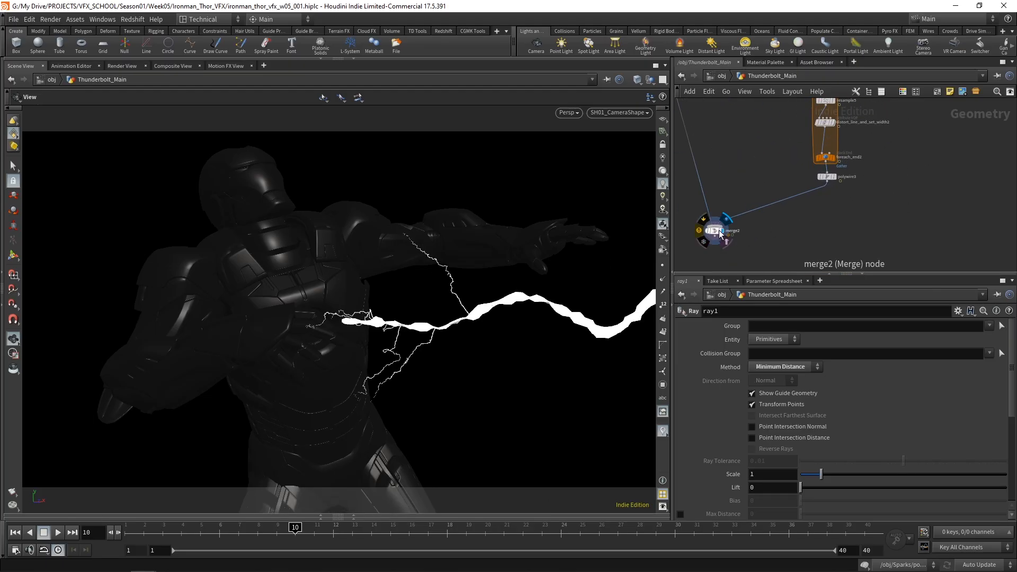
left_click(713, 230)
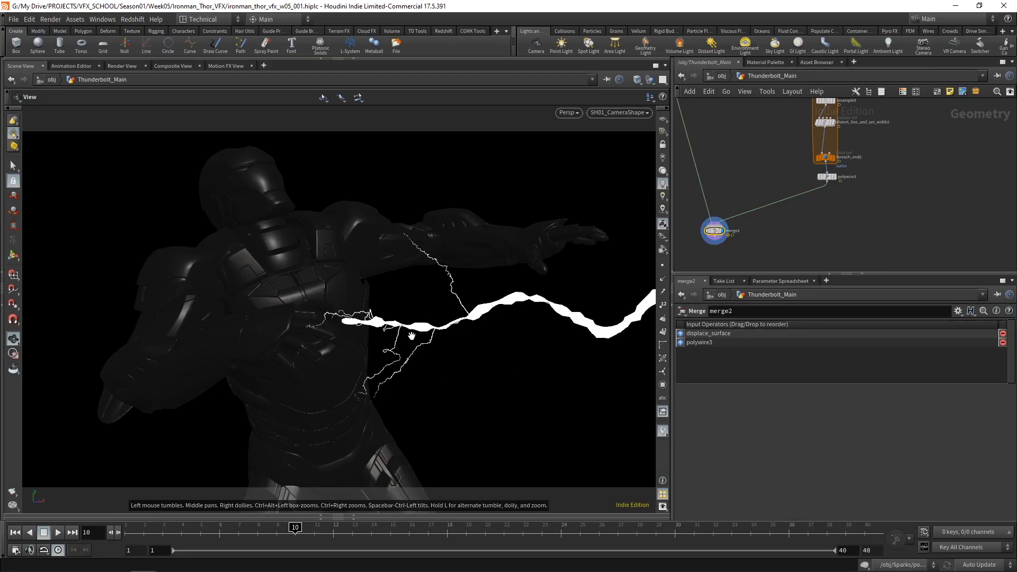
scroll(907, 174, "up", 5)
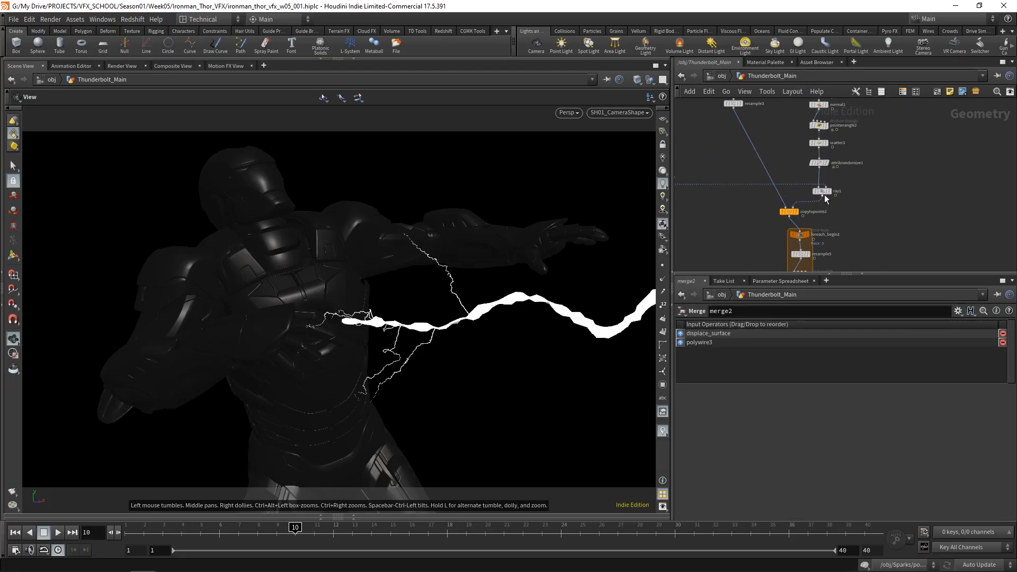
left_click(821, 192)
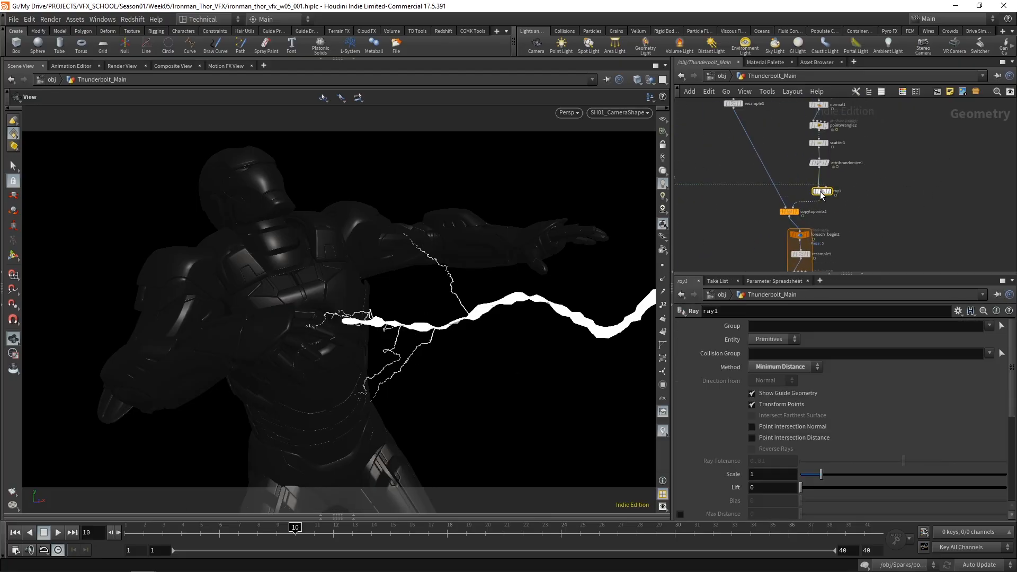
Step: Return to the object level and open the Thunderbolt_Head geometry network
left_click(721, 76)
middle_click_drag(826, 237, 829, 196)
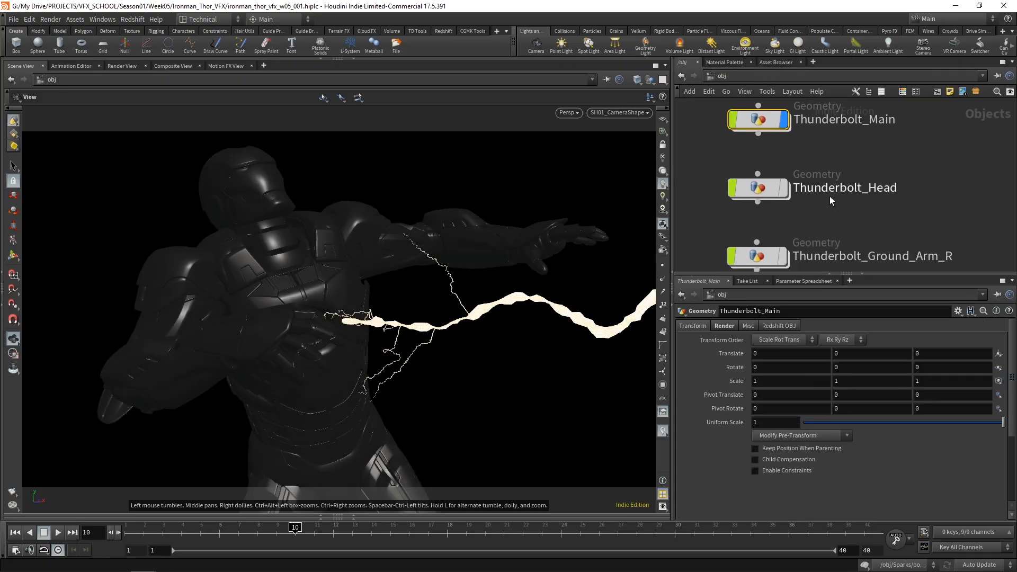
double_click(757, 189)
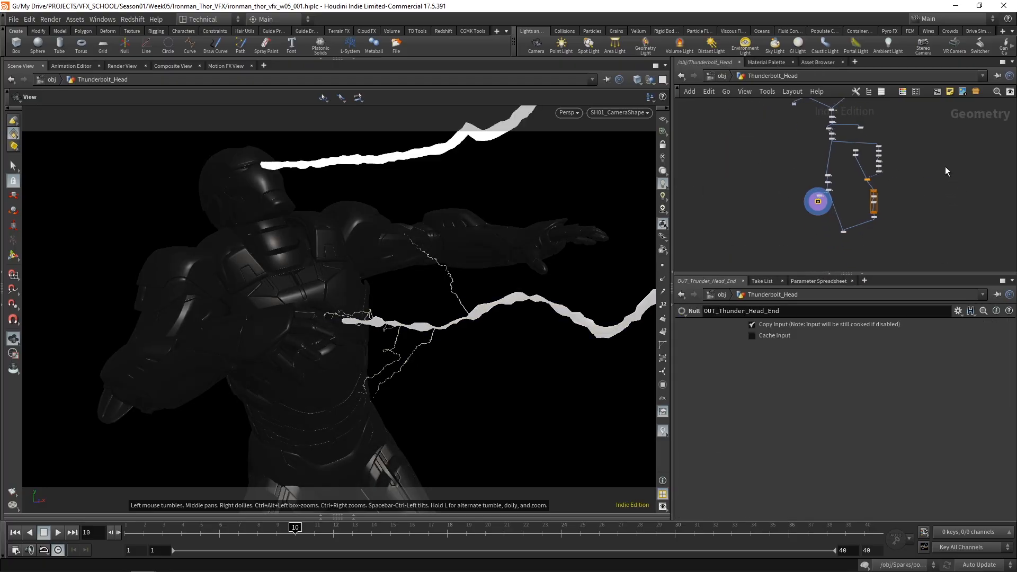
Step: Insert a Ray node between attribrandomize1 and copytopoints1 in the Thunderbolt_Head network
scroll(851, 183, "up", 5)
left_click_drag(840, 178, 842, 197)
key("Tab")
type("ray")
key("Return")
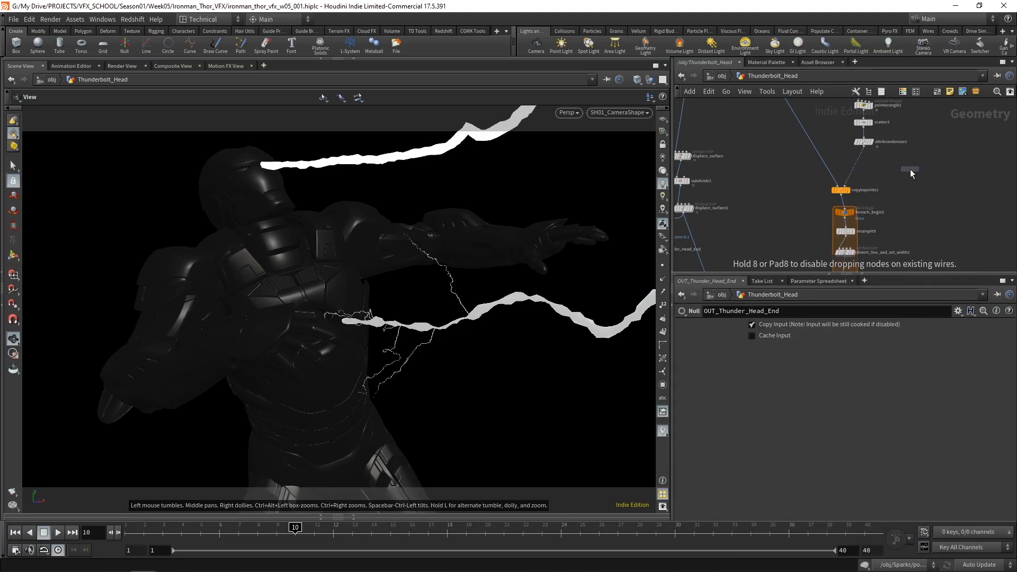
left_click(864, 173)
left_click_drag(863, 170, 859, 169)
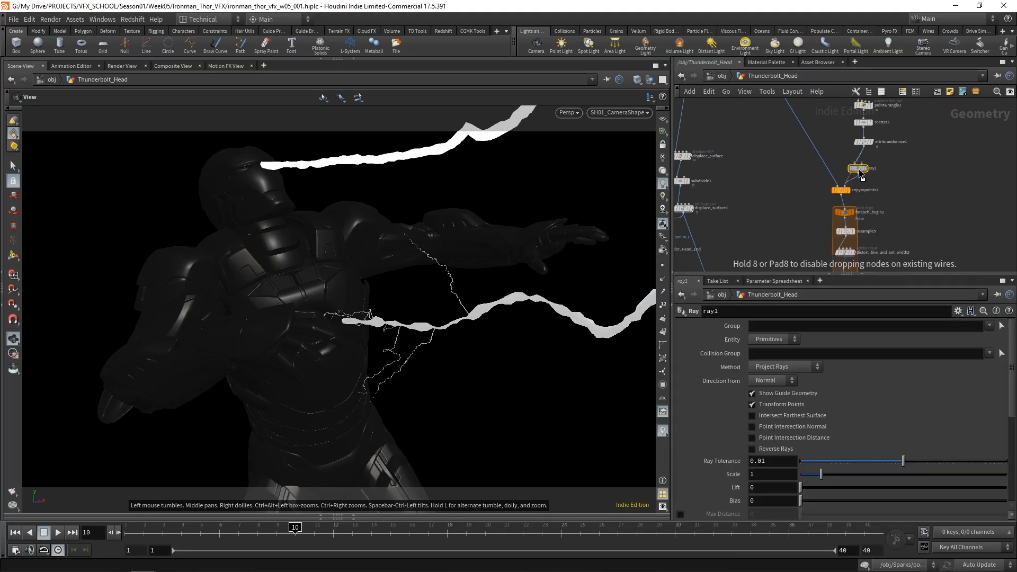
Step: Connect the displace_surface1 output to the second input of the head bolt's ray1 node
middle_click_drag(757, 183, 827, 155)
scroll(766, 184, "up", 3)
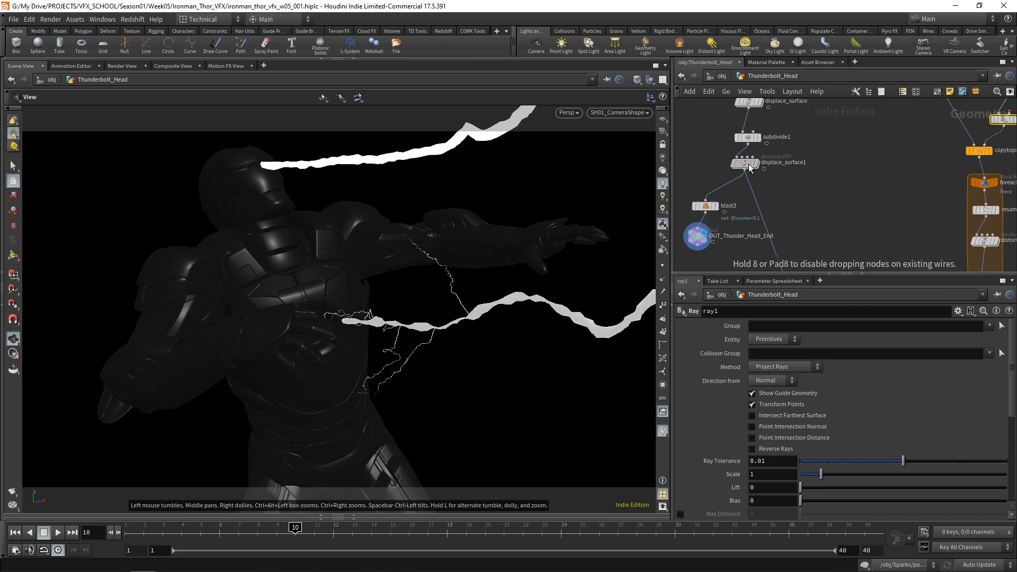
scroll(770, 186, "down", 3)
left_click(730, 195)
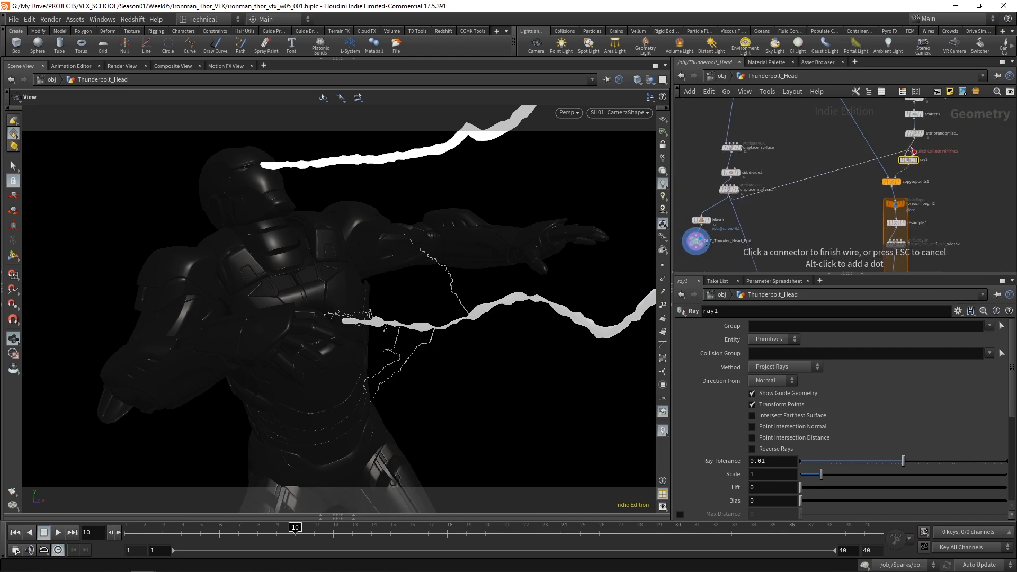
left_click(913, 155)
Step: Set the head bolt's ray1 method to Minimum Distance and display the merge2 output
left_click(786, 369)
left_click(803, 353)
scroll(965, 194, "down", 2)
middle_click_drag(972, 265, 940, 158)
scroll(797, 208, "up", 3)
left_click(825, 192)
left_click(817, 192)
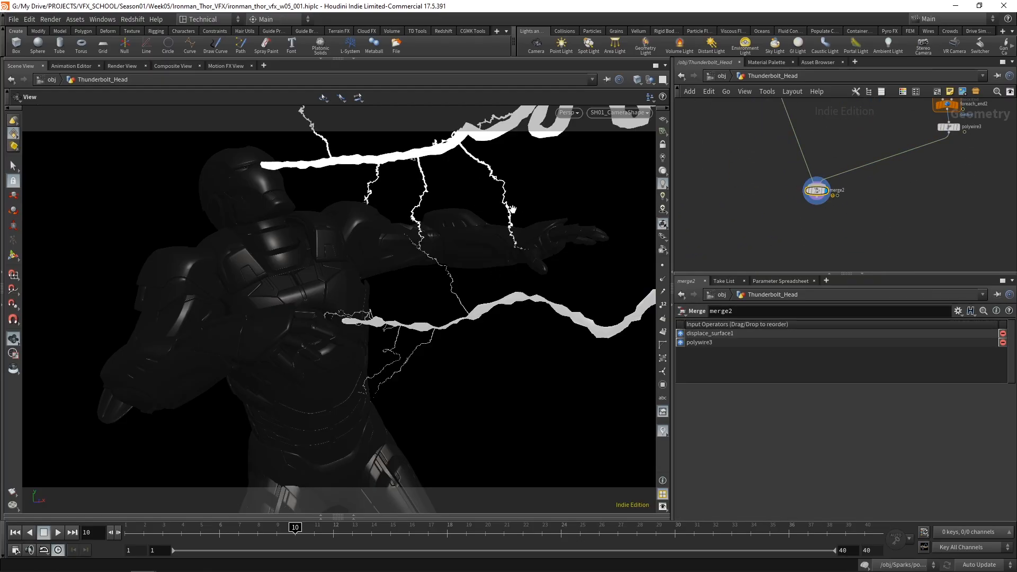
Step: Set the Max Width of distort_line_and_set_width2 in the Thunderbolt_Head branches to 0.0008
scroll(848, 182, "up", 5)
left_click(837, 172)
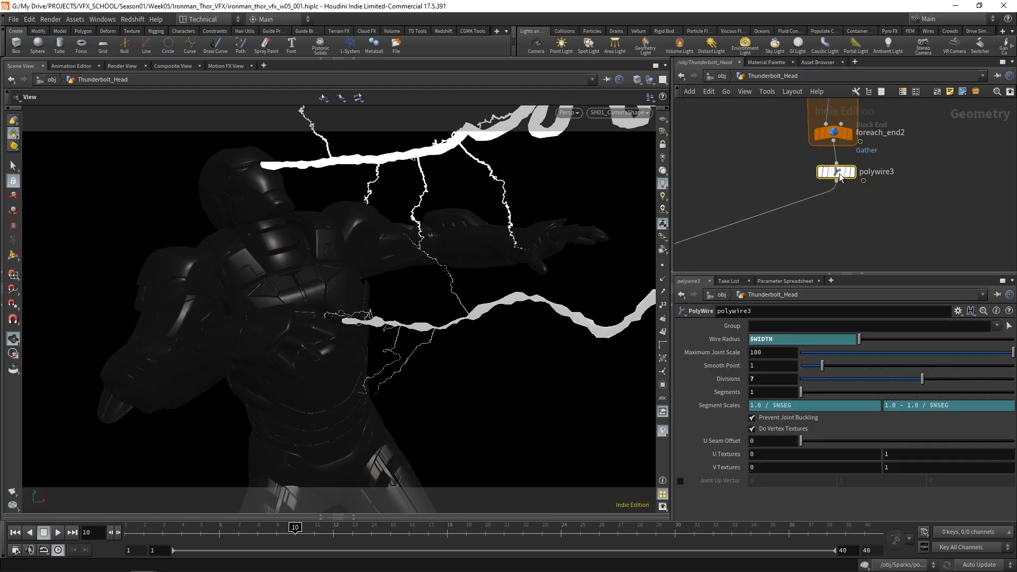
middle_click_drag(919, 92, 828, 199)
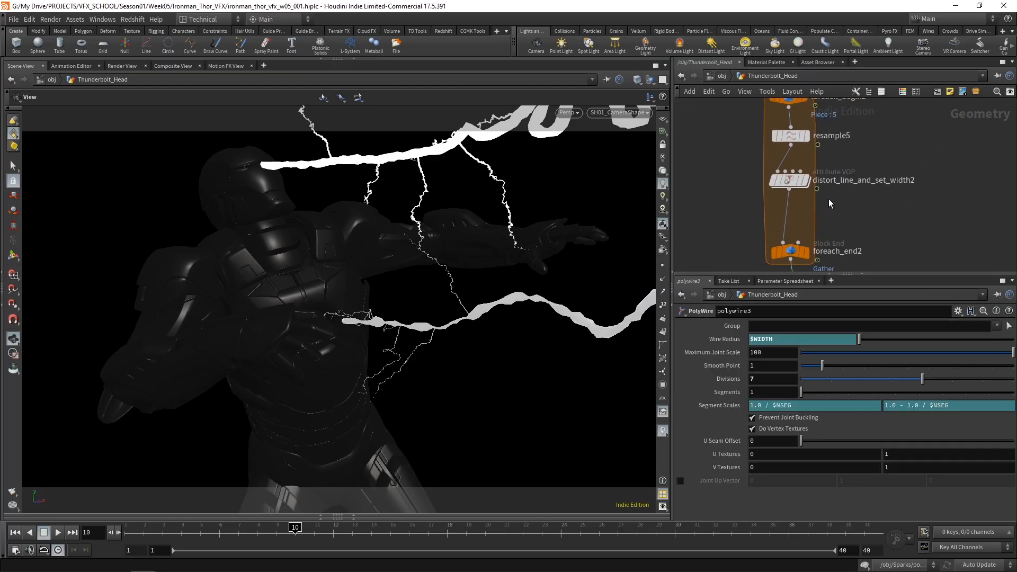
middle_click_drag(898, 138, 895, 92)
left_click(770, 198)
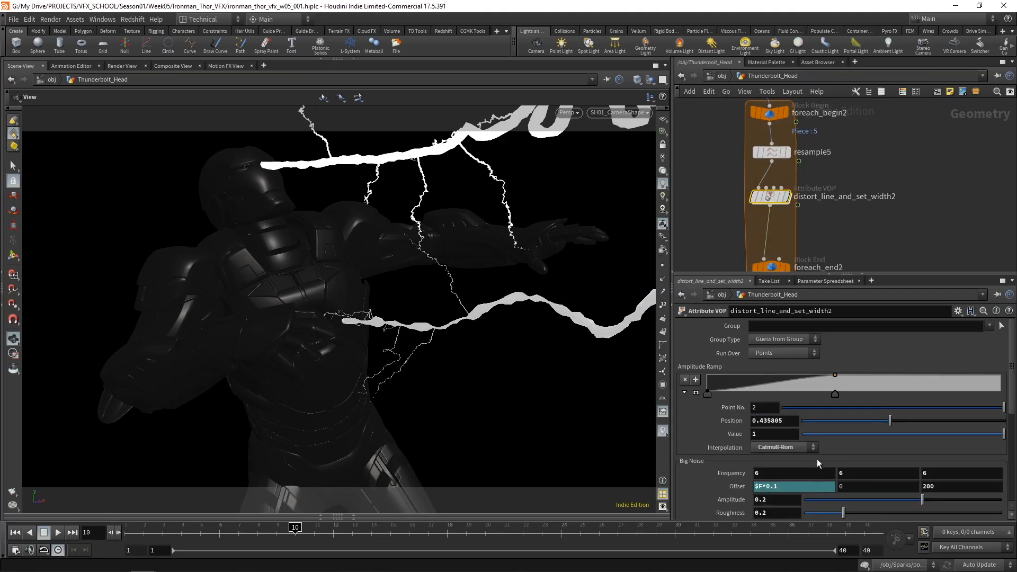
left_click_drag(1010, 391, 1011, 485)
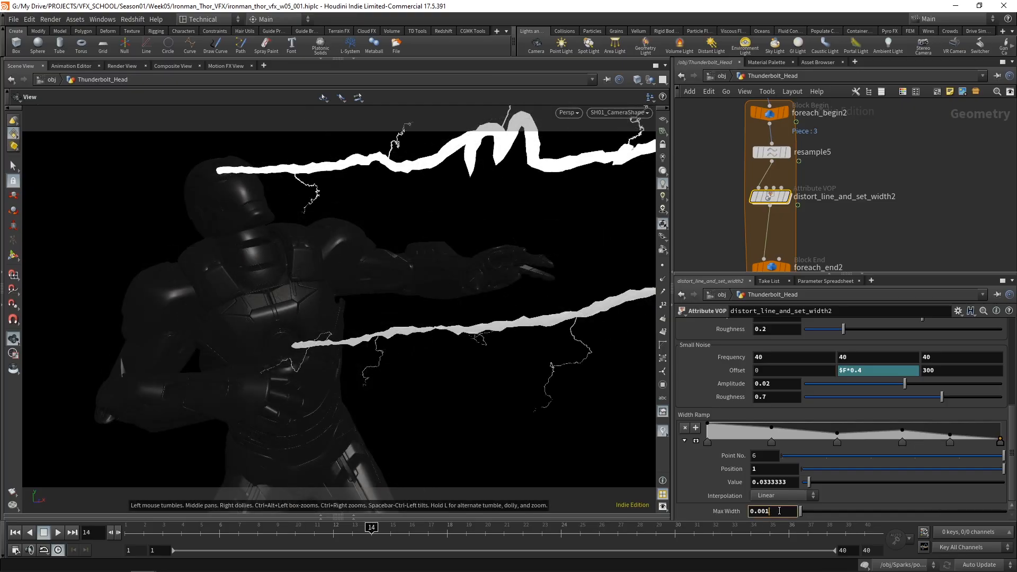
type("8")
key("Return")
Step: Go to frame 10 to check the thinner branches and return to the object level
left_click(335, 534)
left_click(295, 535)
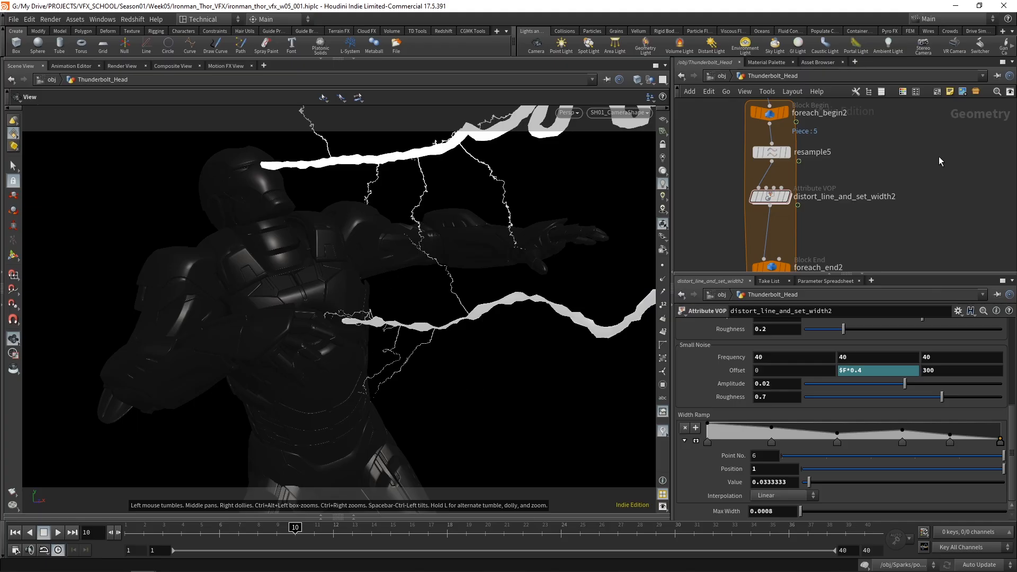
scroll(932, 165, "down", 2)
scroll(893, 224, "down", 3)
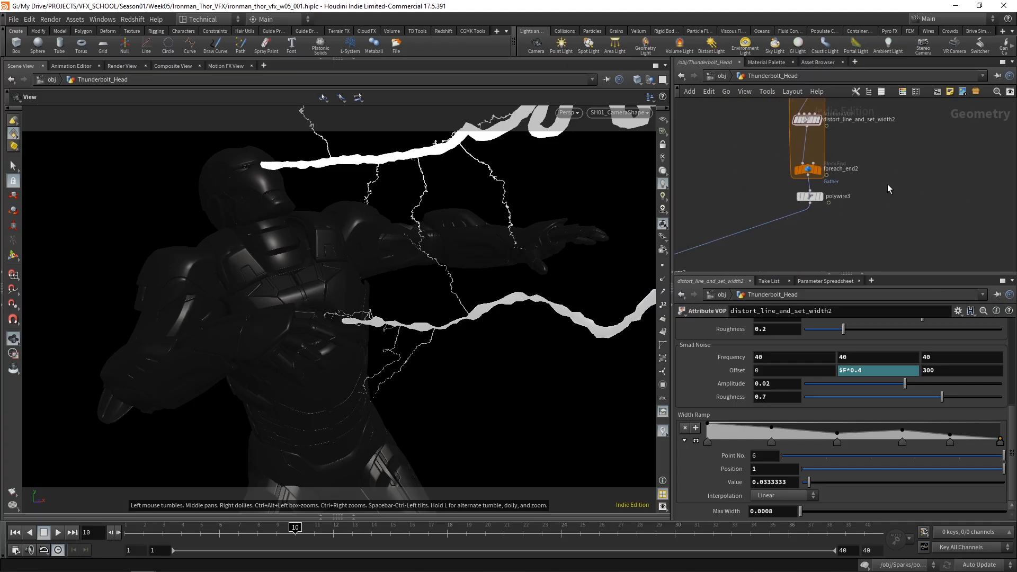
left_click(722, 76)
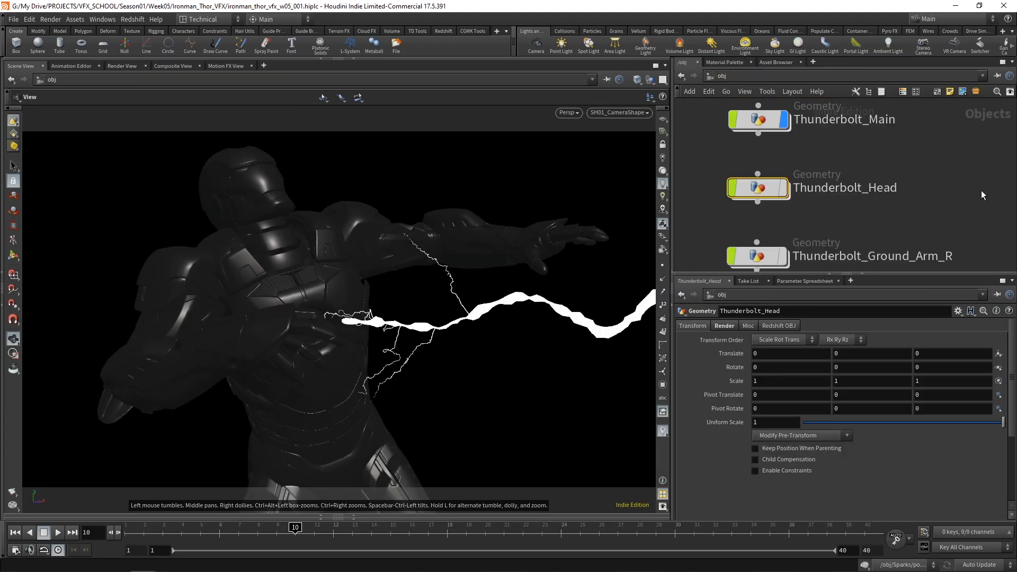
Step: Turn on the display of the Thunderbolt_Head object so it shows together with Thunderbolt_Main
left_click(784, 188)
left_click_drag(766, 190, 767, 179)
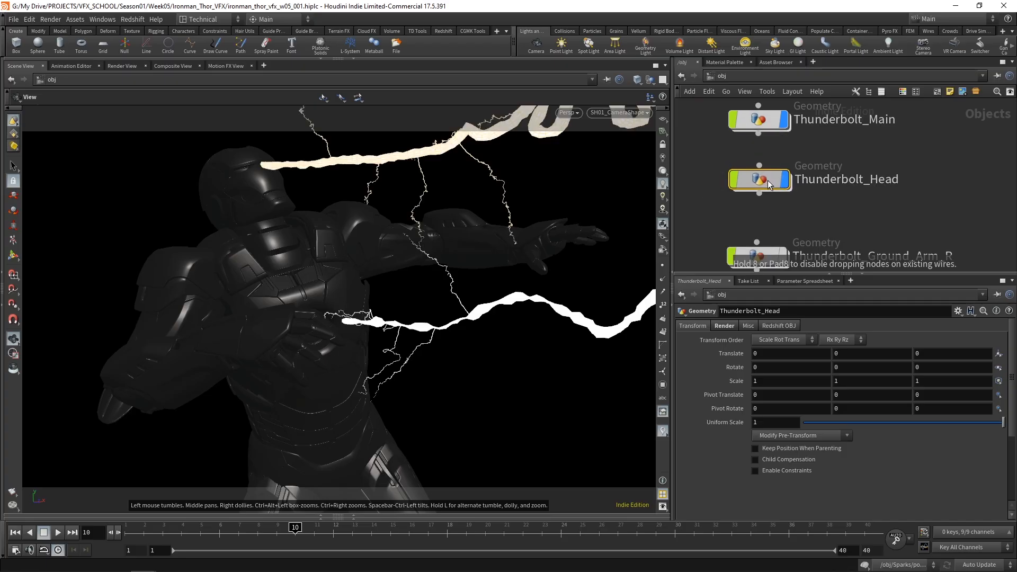
scroll(910, 188, "down", 3)
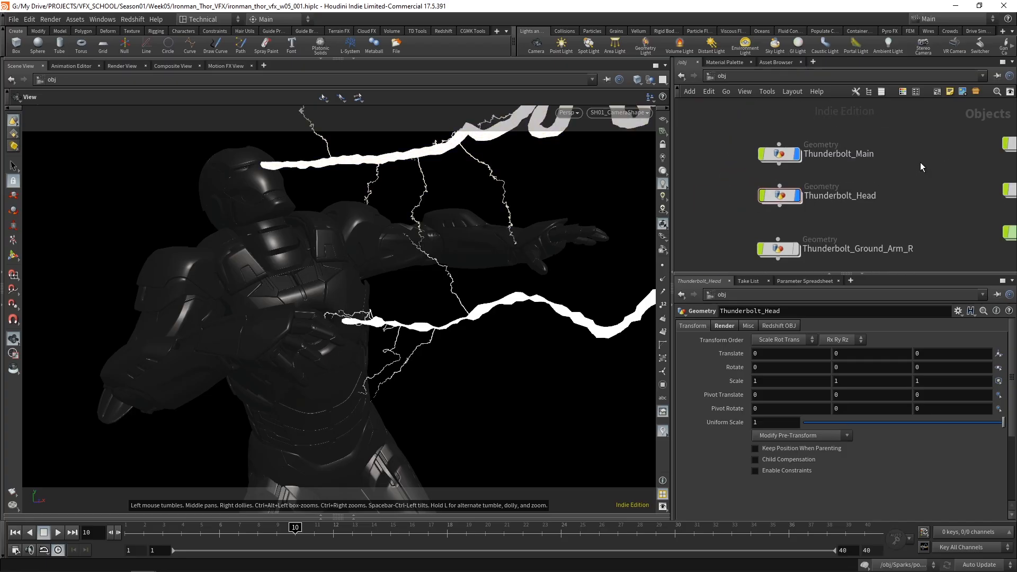
left_click_drag(856, 126, 713, 206)
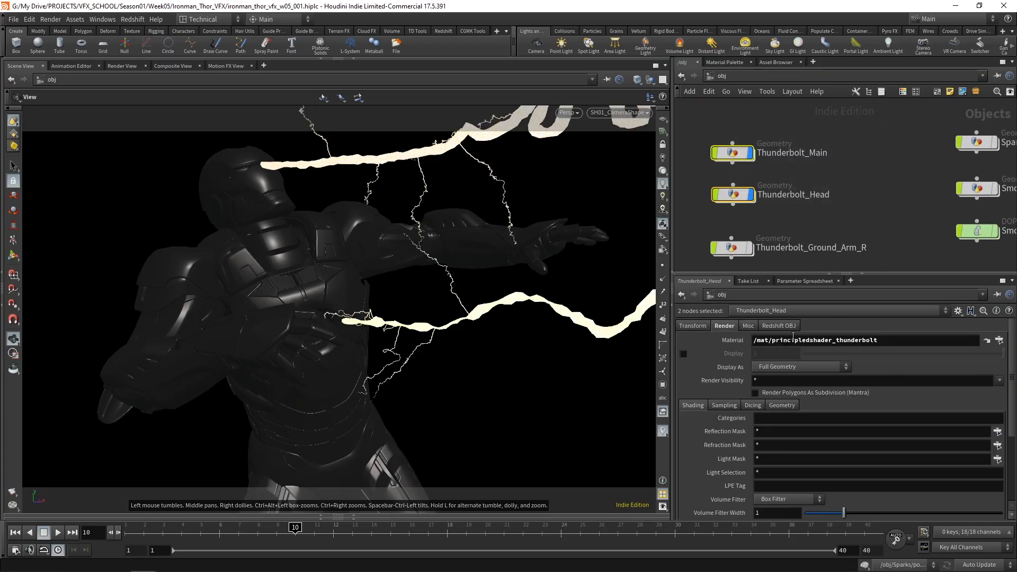
left_click_drag(528, 378, 528, 375)
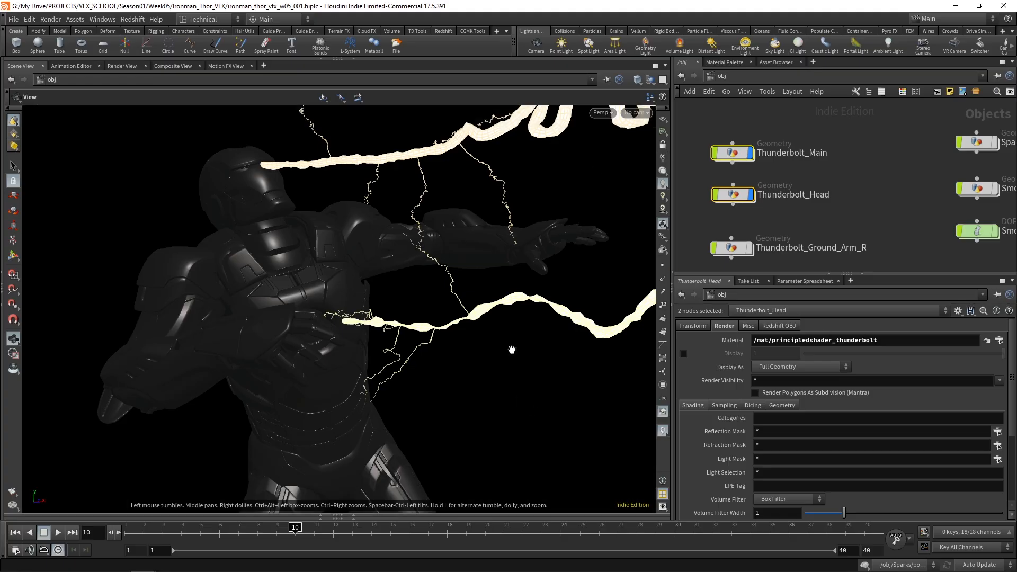
left_click(888, 162)
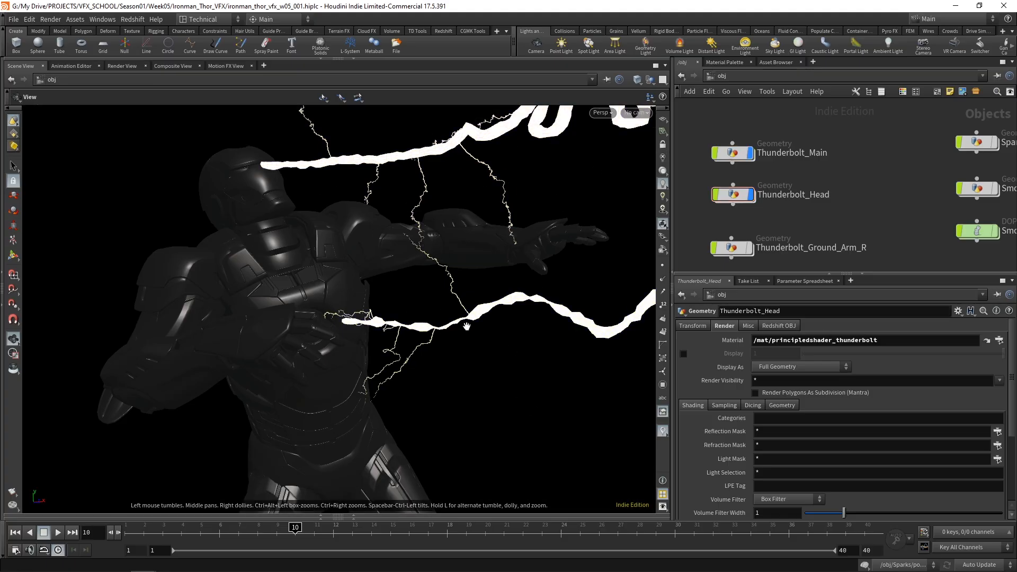
Step: Set the viewport to look through the SH01_CameraShape camera again
left_click(635, 112)
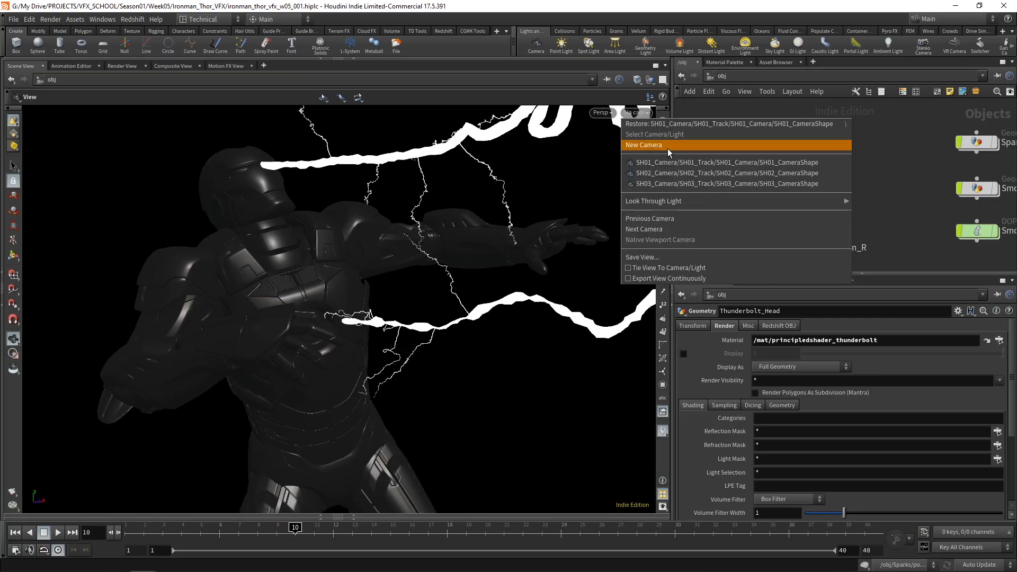
left_click(668, 163)
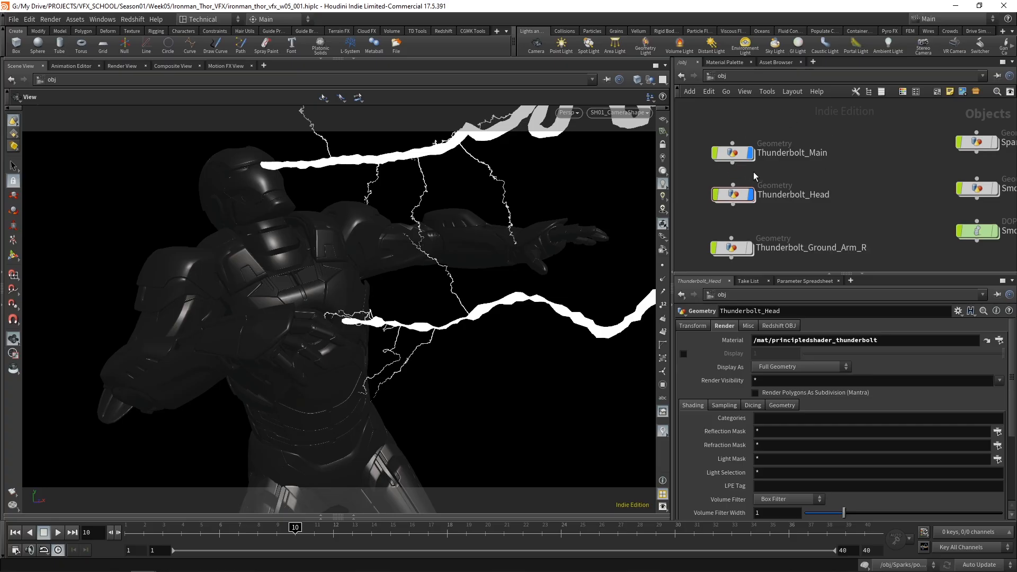
left_click_drag(853, 137, 712, 211)
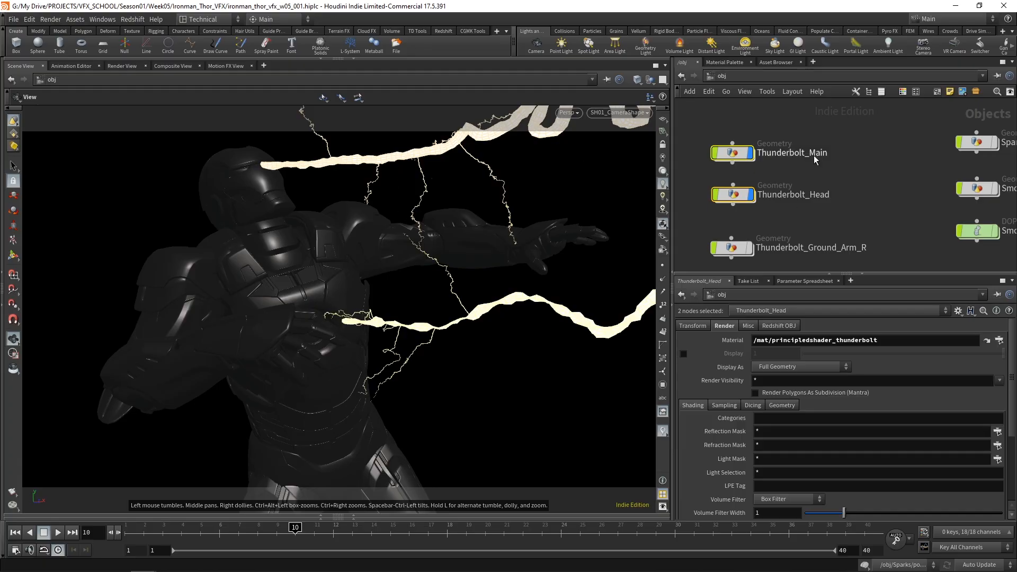
left_click(862, 133)
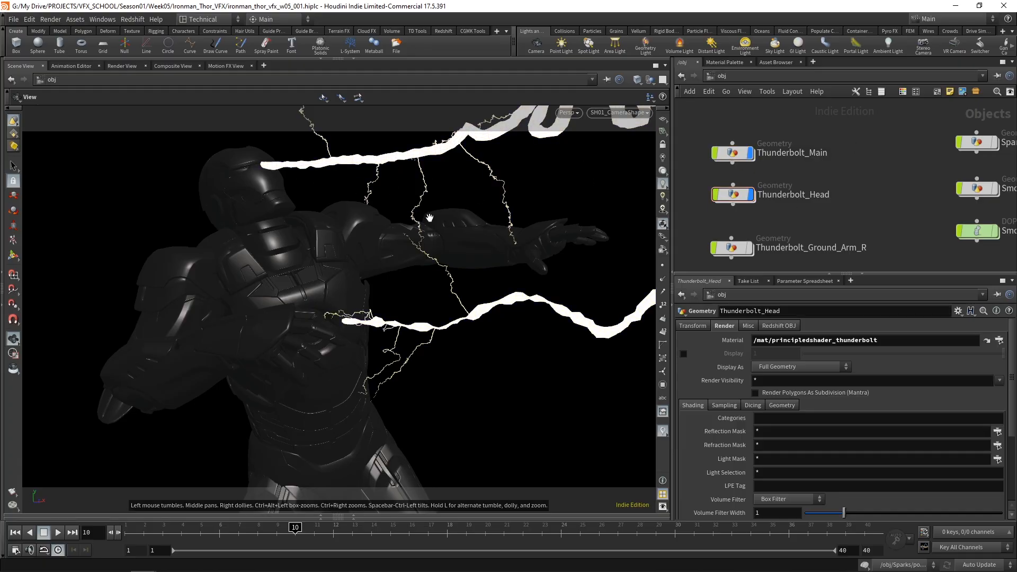
Step: Switch to the out network and add a Mantra render node
left_click(787, 75)
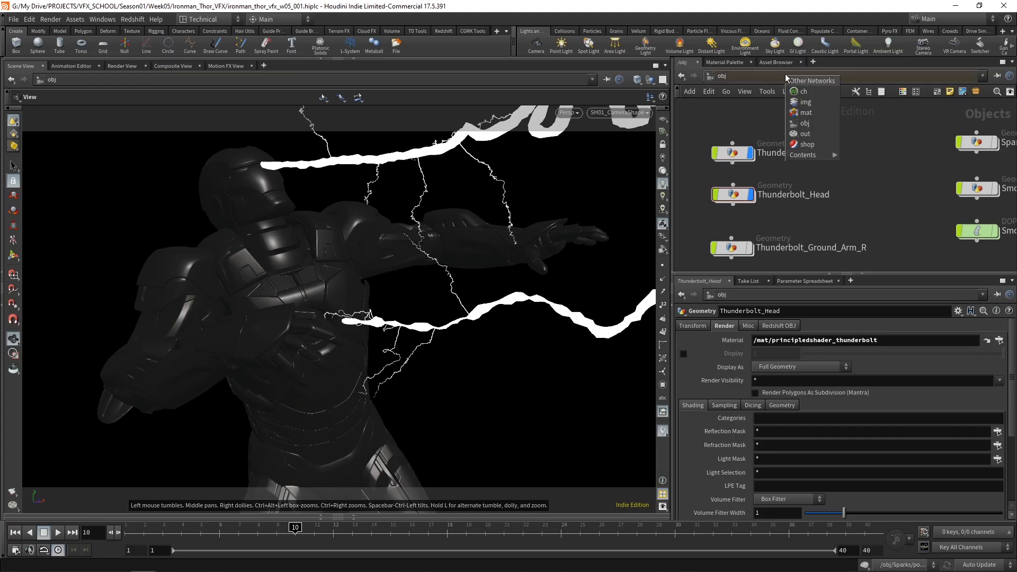
left_click(794, 136)
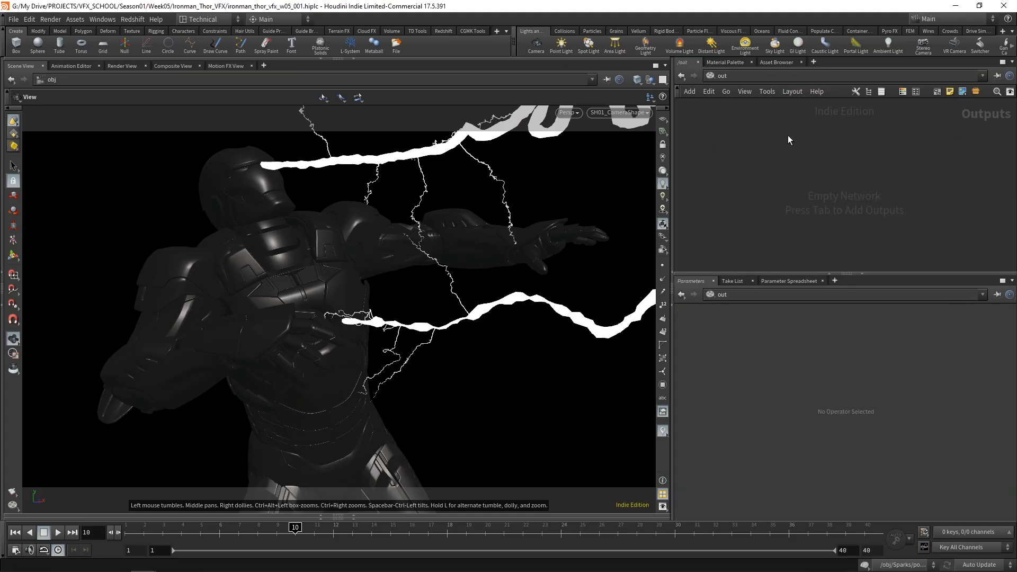
key("Tab")
type("mantra")
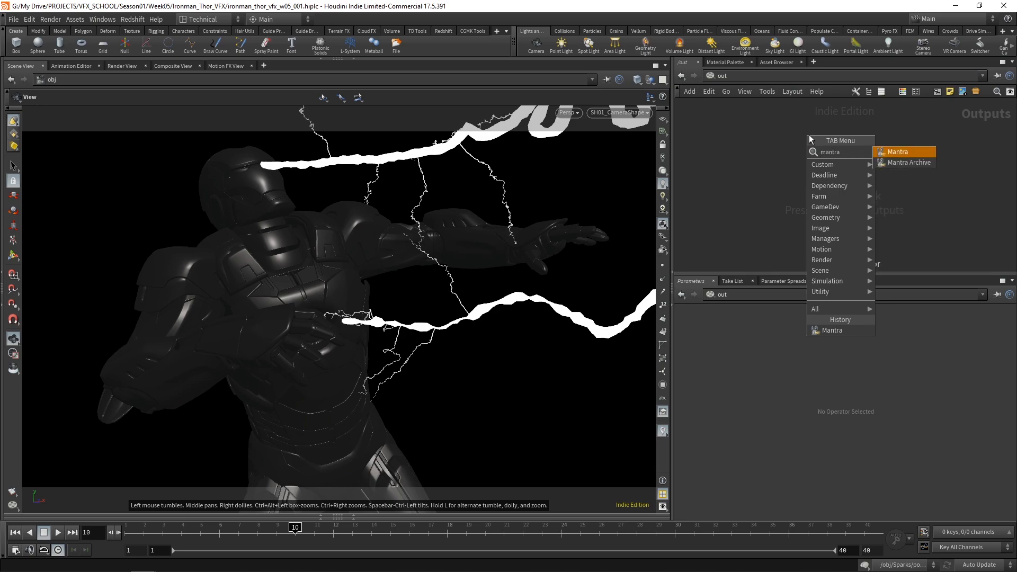
key("Return")
left_click(808, 134)
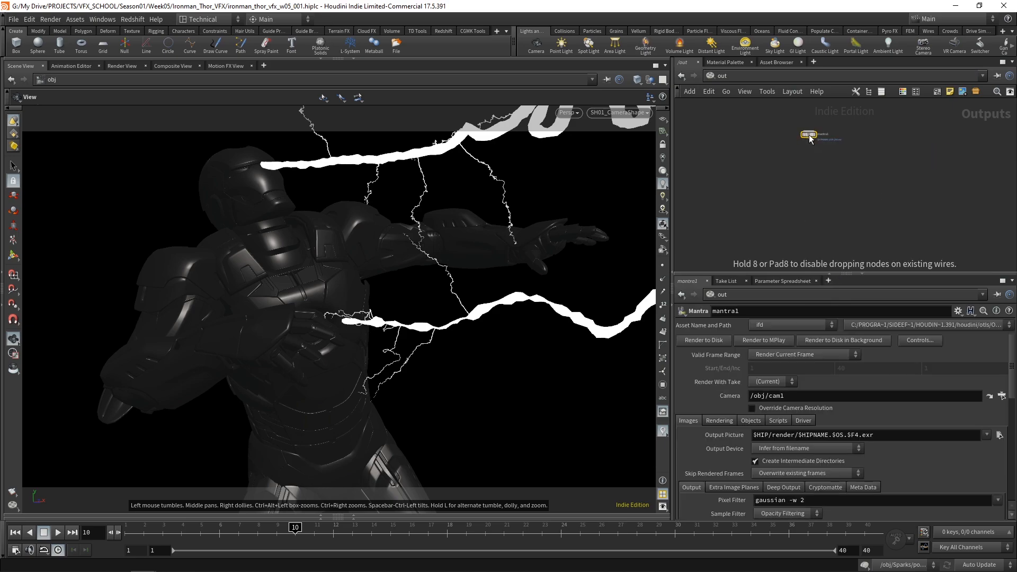
scroll(809, 135, "up", 5)
left_click_drag(807, 136, 791, 144)
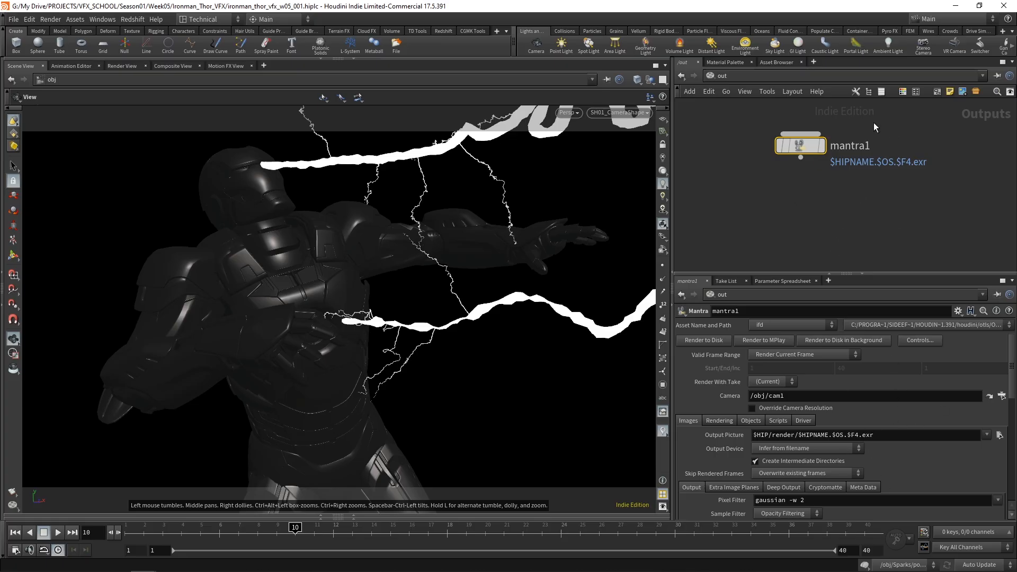
left_click_drag(804, 146, 802, 148)
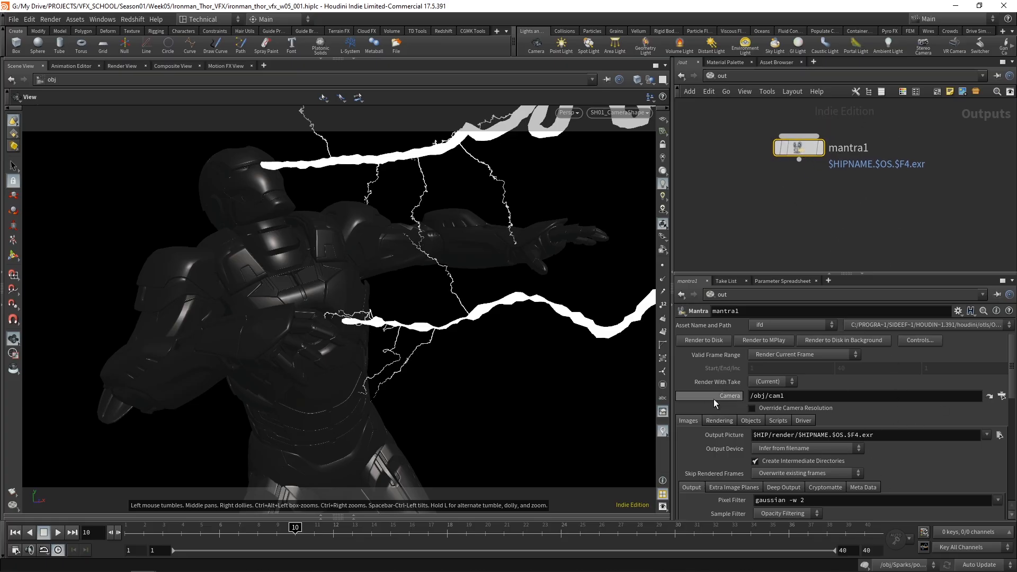
Step: Set the Mantra node's camera to SH01_CameraShape, found under SH01_Camera and SH01_Track
left_click(1001, 396)
left_click(897, 338)
left_click(906, 348)
left_click(916, 358)
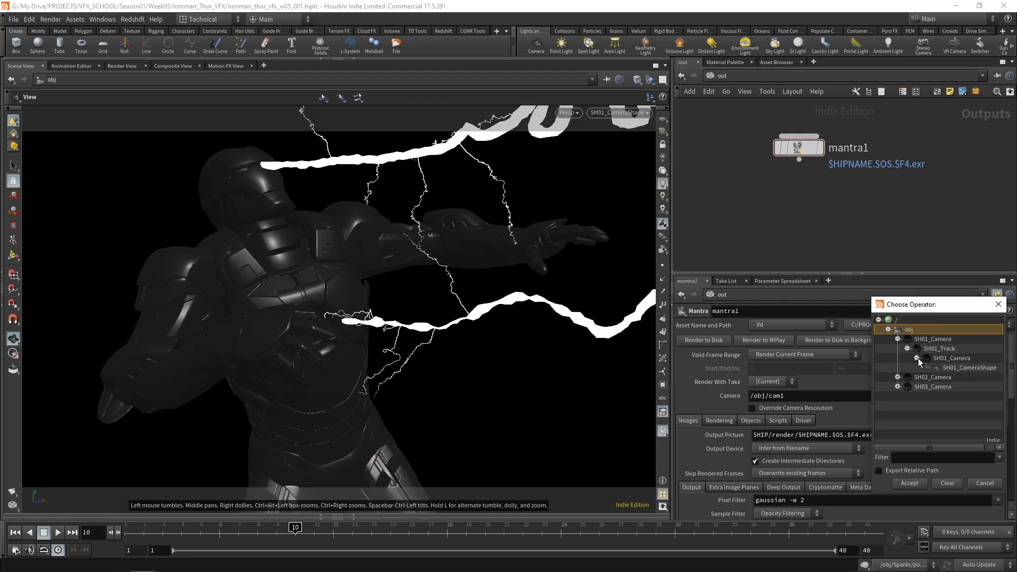
left_click(981, 368)
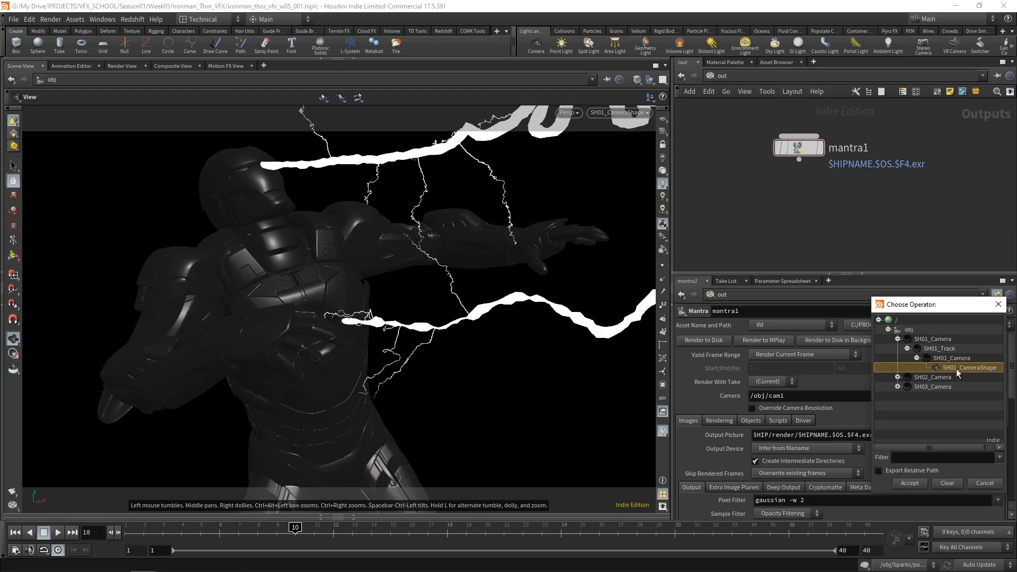
left_click(908, 483)
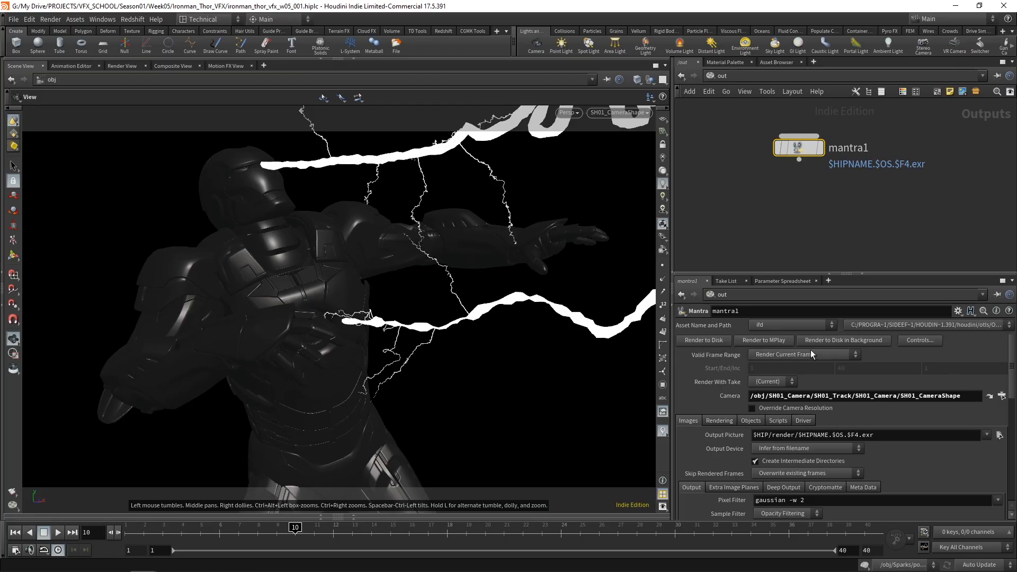
Step: Set the Mantra node's rendering engine to Physically Based Rendering
left_click_drag(1012, 354, 1012, 373)
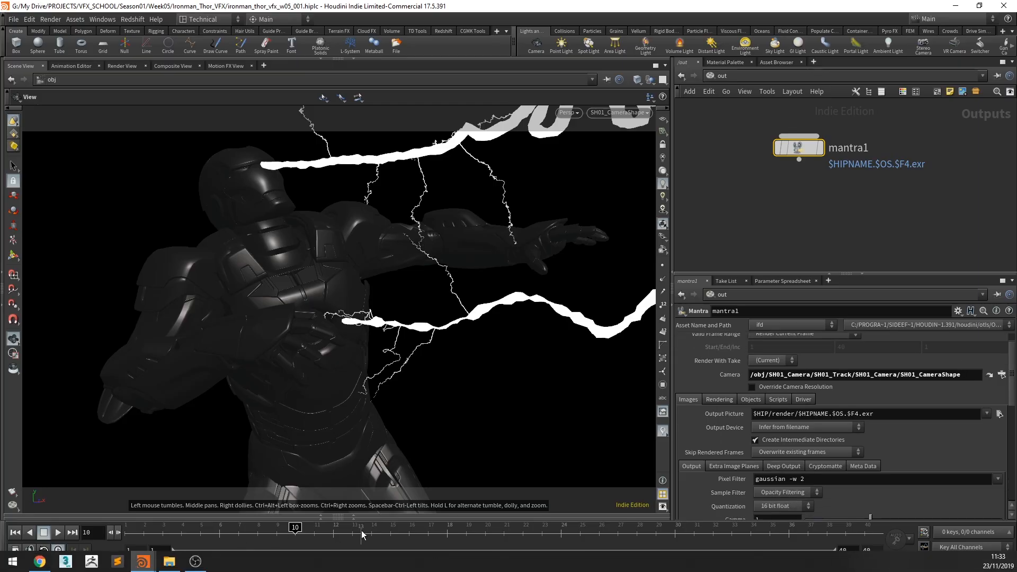
left_click_drag(1013, 371, 1013, 383)
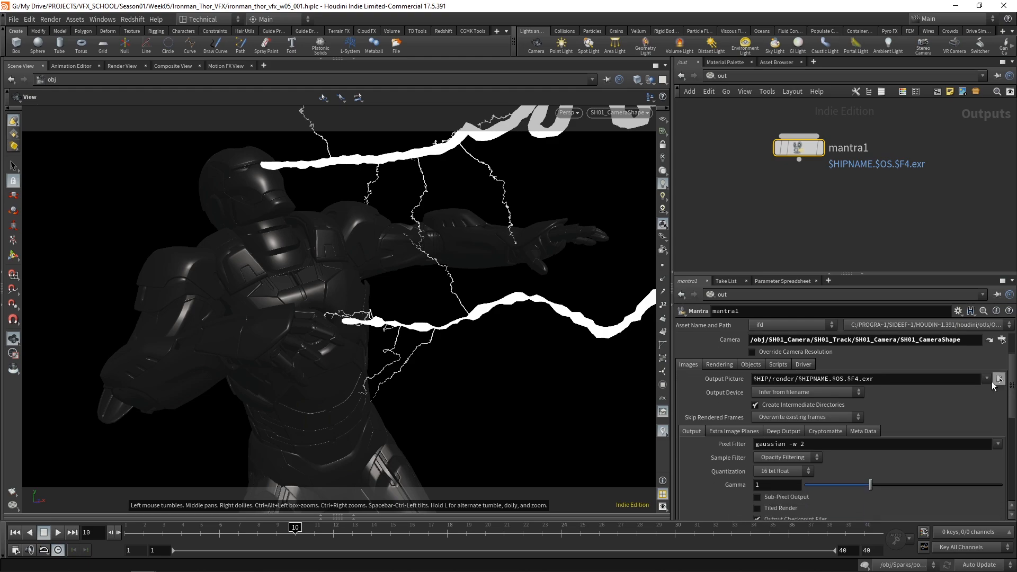
left_click(720, 365)
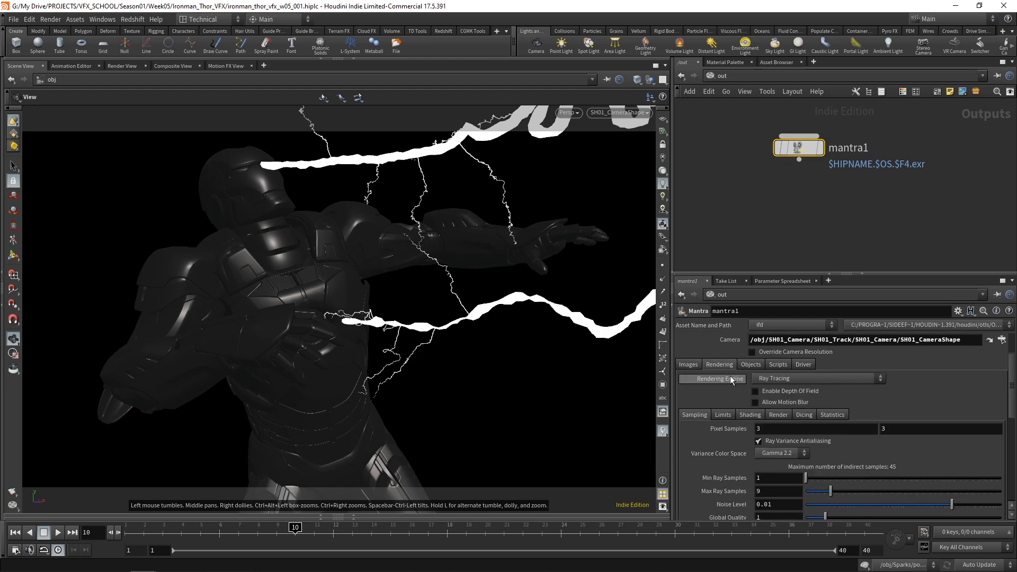
left_click(758, 379)
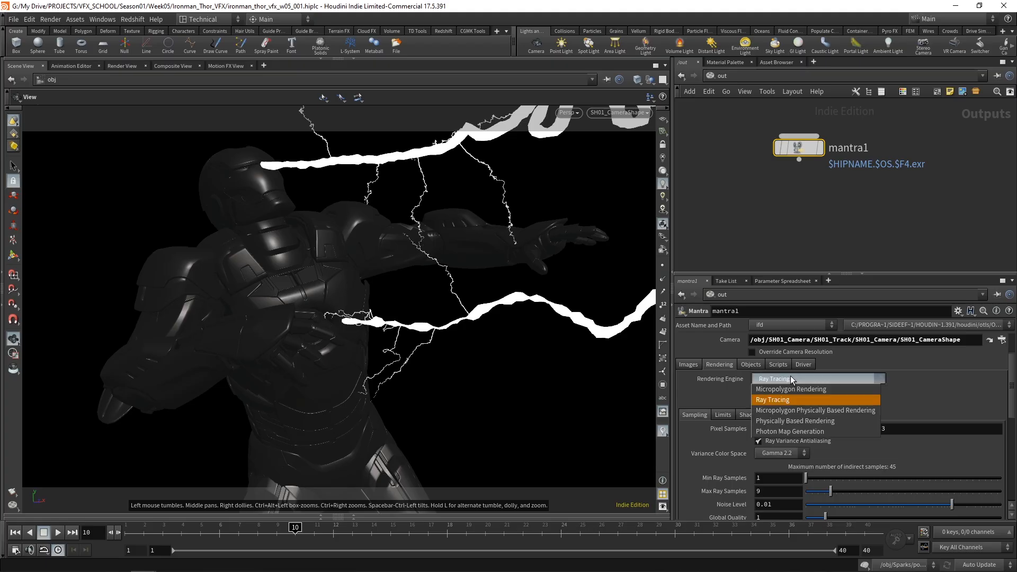
left_click(817, 421)
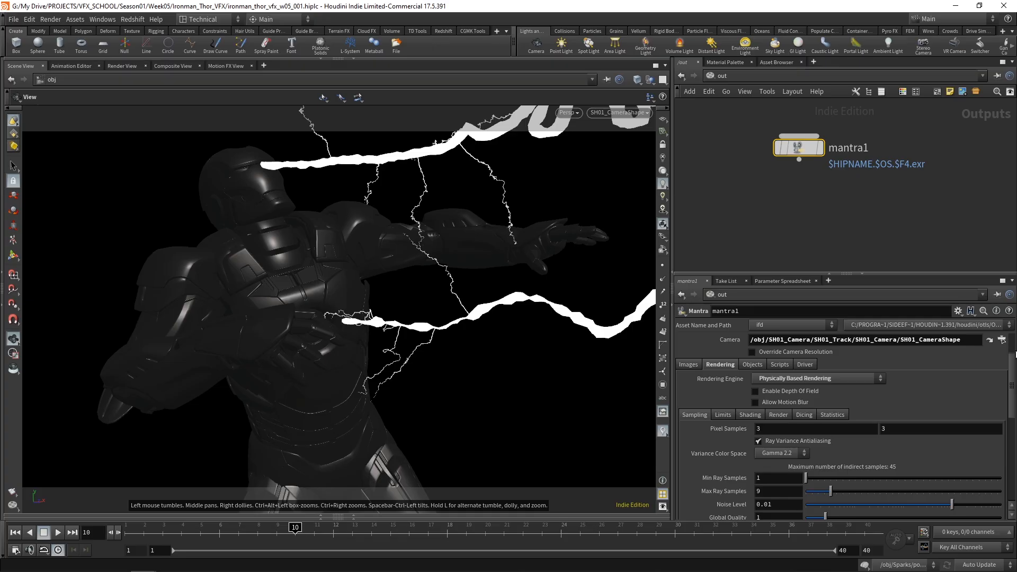
Step: Set the Mantra node's Max Ray Samples to 4
left_click_drag(1014, 351, 1014, 384)
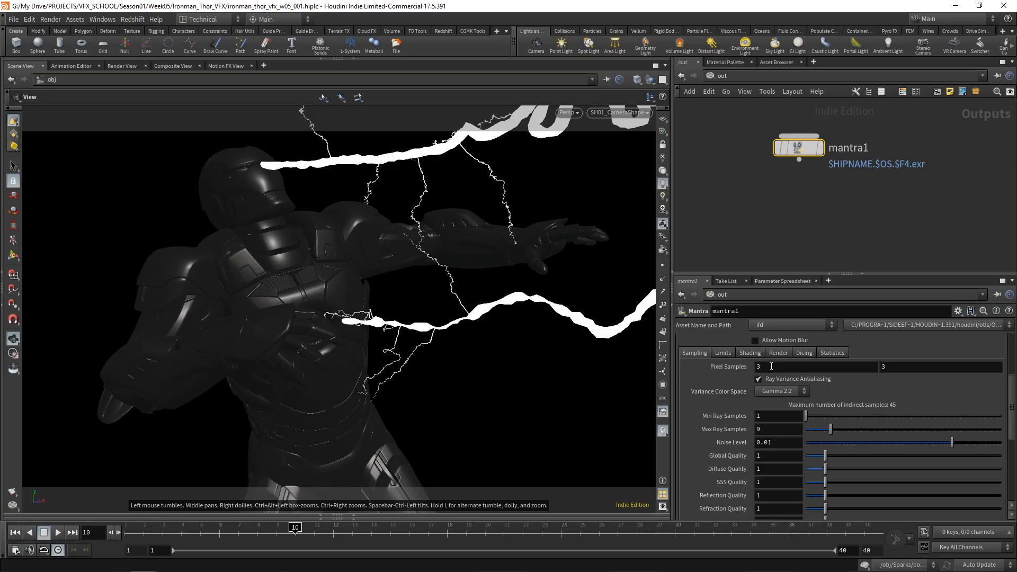
mouse_move(732, 366)
left_click(759, 380)
left_click(787, 383)
mouse_move(733, 427)
left_click(758, 430)
type("4")
key("Return")
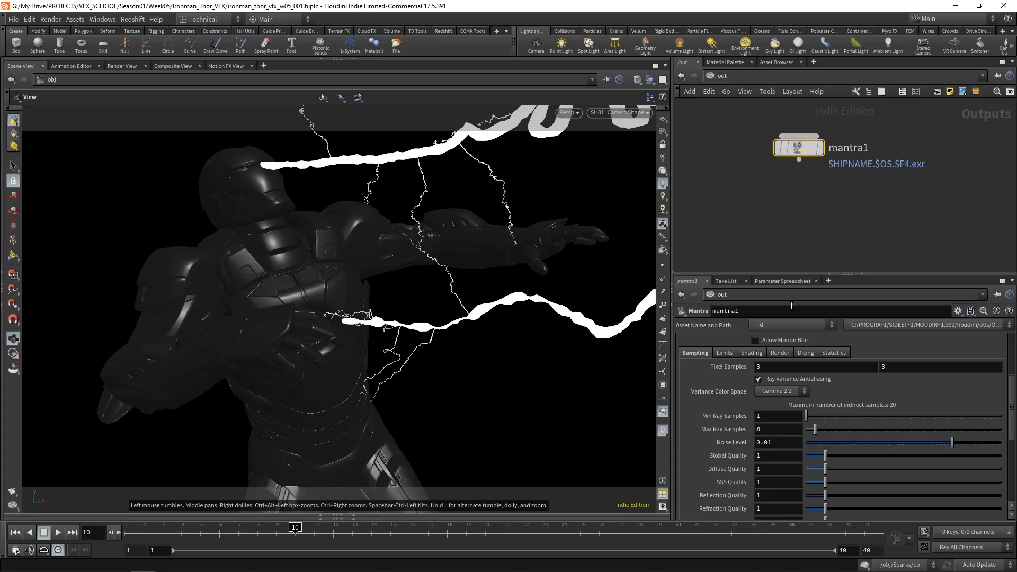
Step: Open the Mantra node's object settings and examine the Candidate Objects and Candidate Lights masks
left_click(811, 215)
scroll(1010, 390, "up", 3)
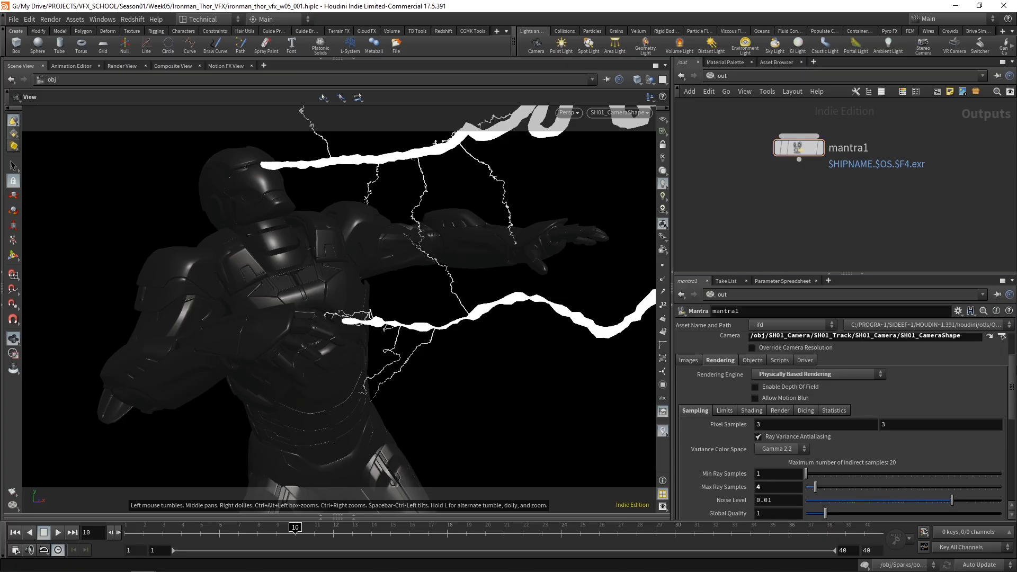
scroll(682, 386, "up", 2)
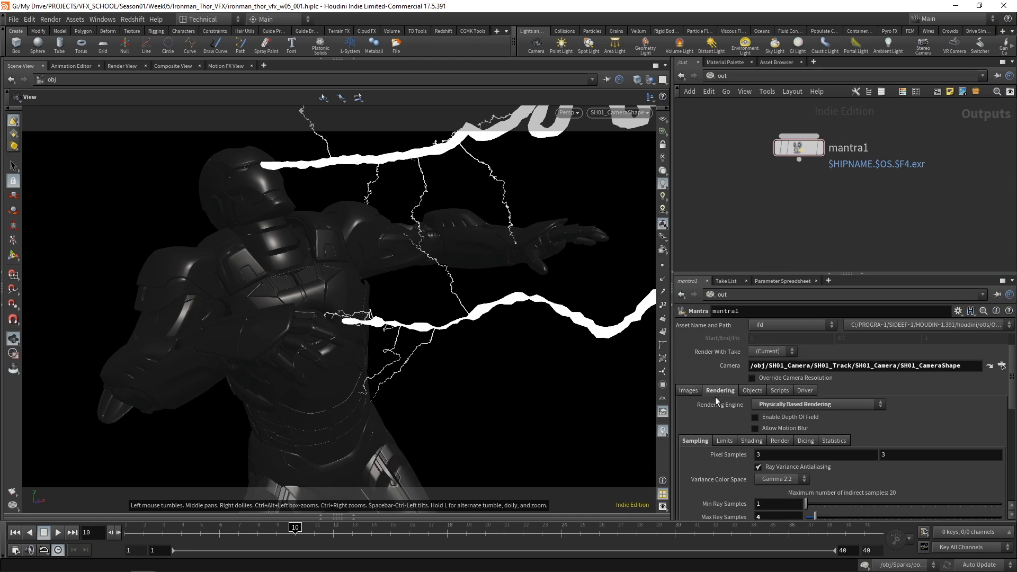
left_click(750, 390)
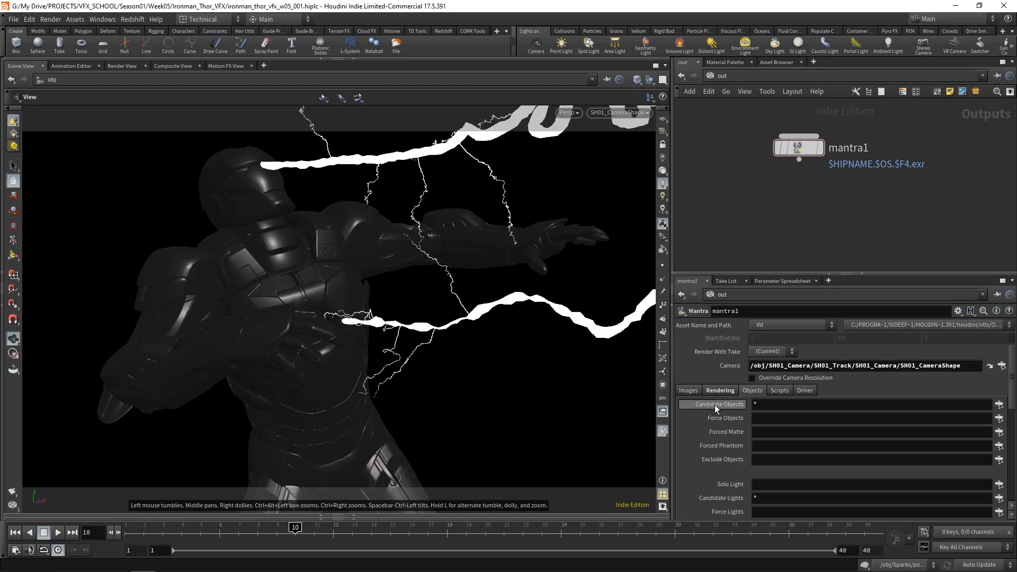
scroll(710, 377, "down", 2)
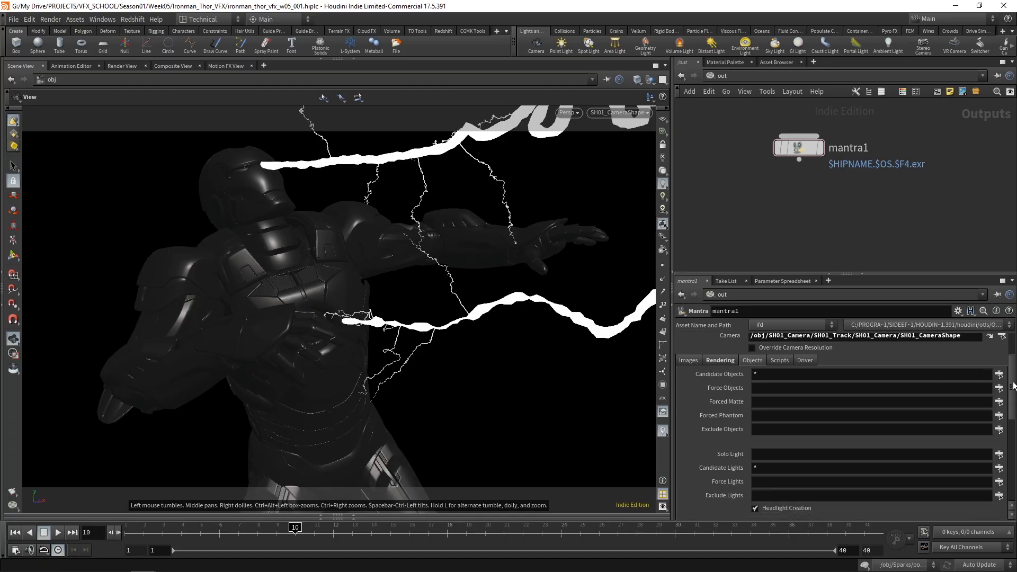
left_click(759, 374)
left_click(763, 466)
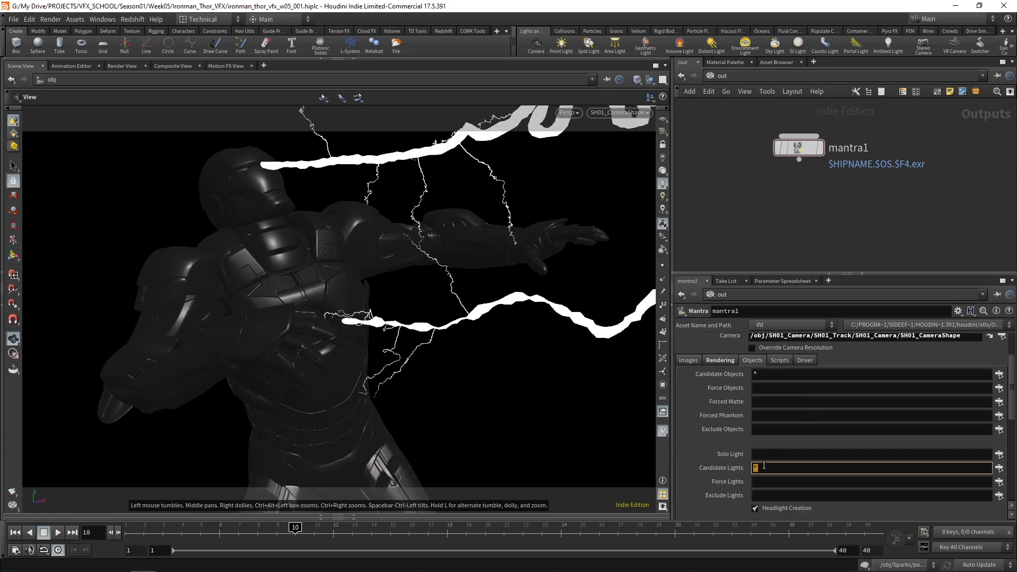
left_click(778, 467)
Step: Rename the mantra1 node as mantra_Rays_Main and reposition it in the network
middle_click_drag(869, 194, 830, 217)
scroll(830, 216, "down", 1)
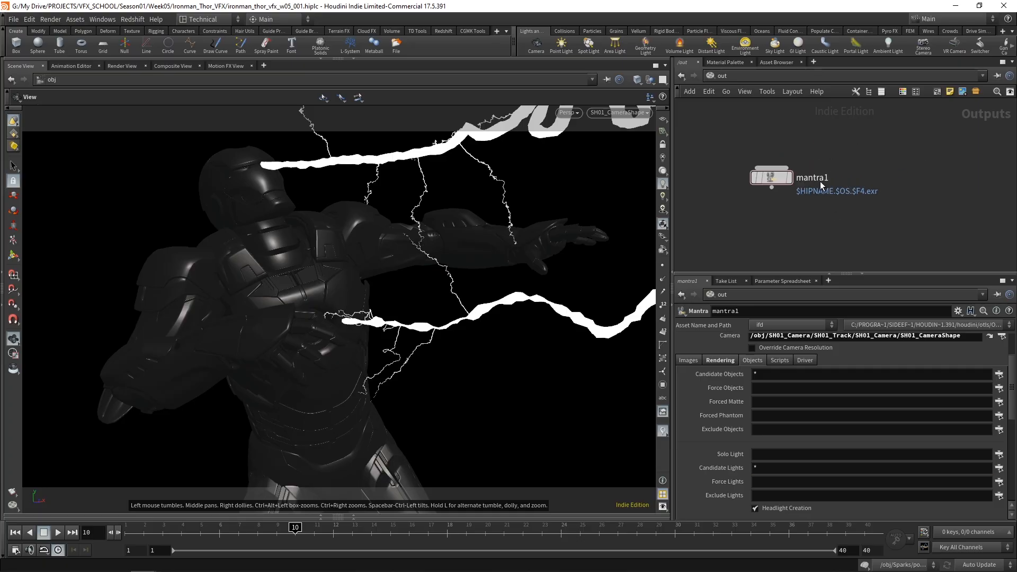
left_click(823, 178)
key("BackSpace")
type("_")
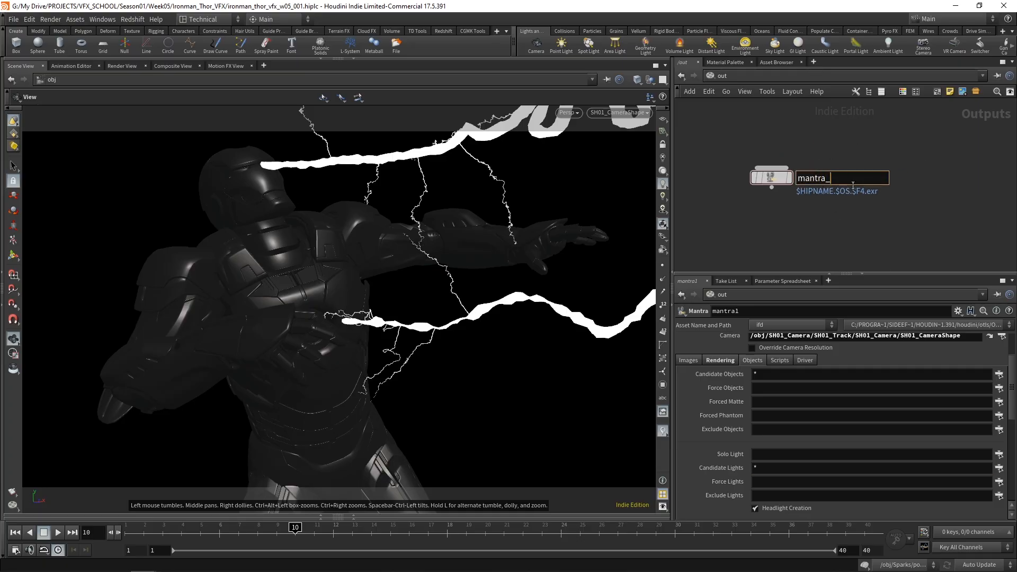
type("Rays_Main")
key("Return")
left_click_drag(769, 178, 779, 159)
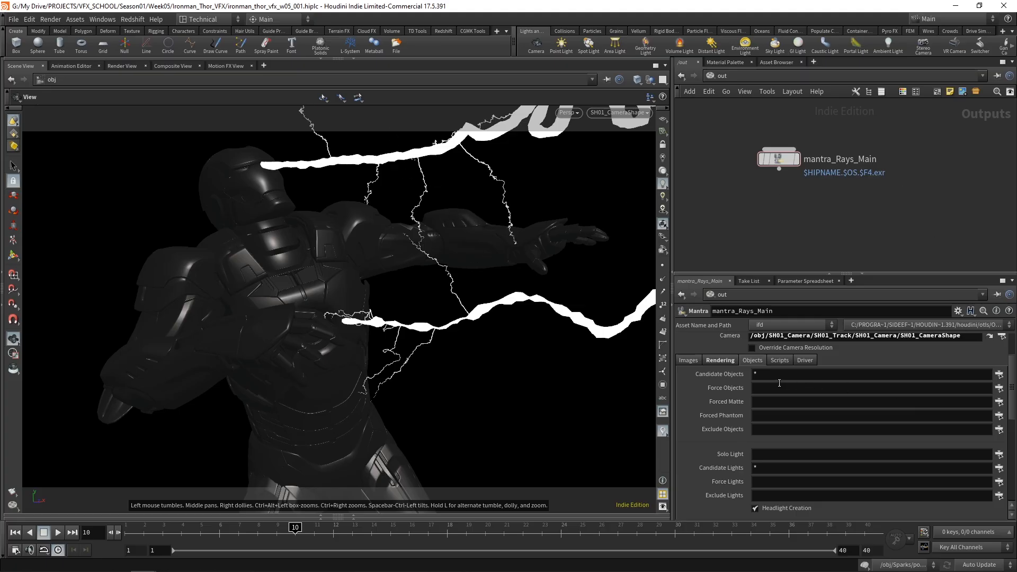
Step: Clear the Candidate Objects and Candidate Lights masks of mantra_Rays_Main
double_click(760, 375)
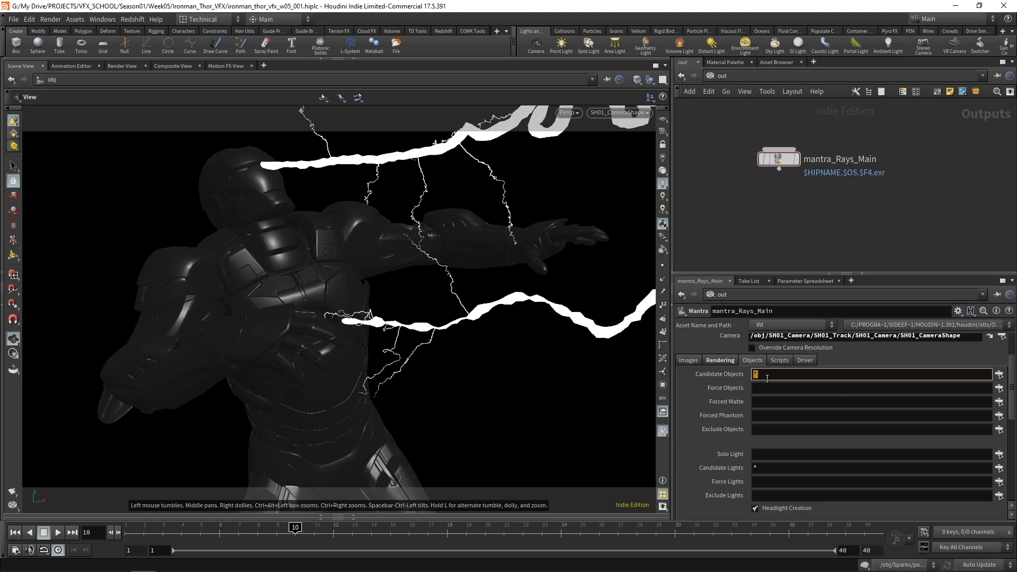
double_click(767, 472)
key("BackSpace")
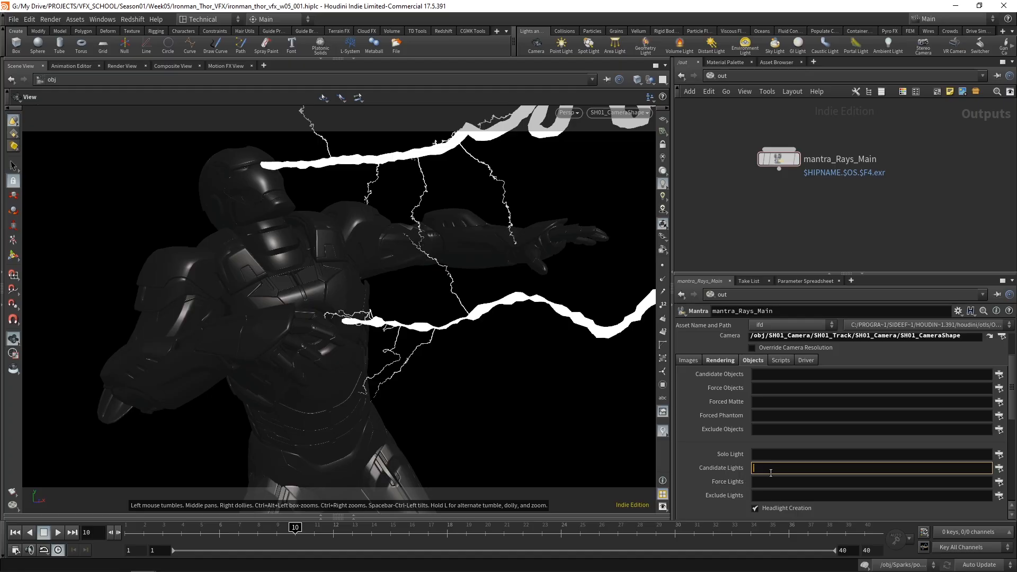
Step: Set the Force Objects of mantra_Rays_Main to Thunderbolt_Main and Thunderbolt_Head
left_click(998, 388)
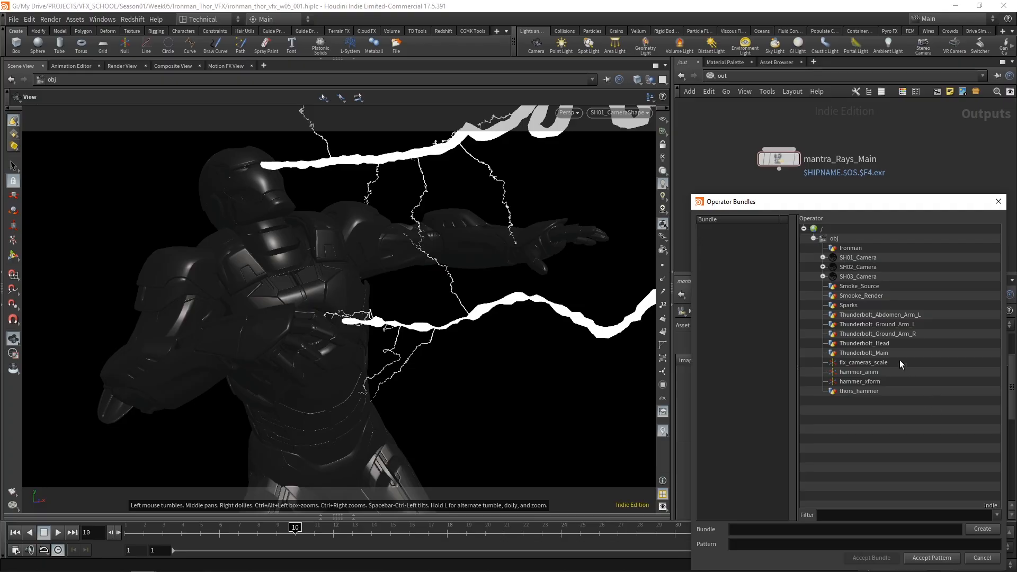
left_click(885, 343)
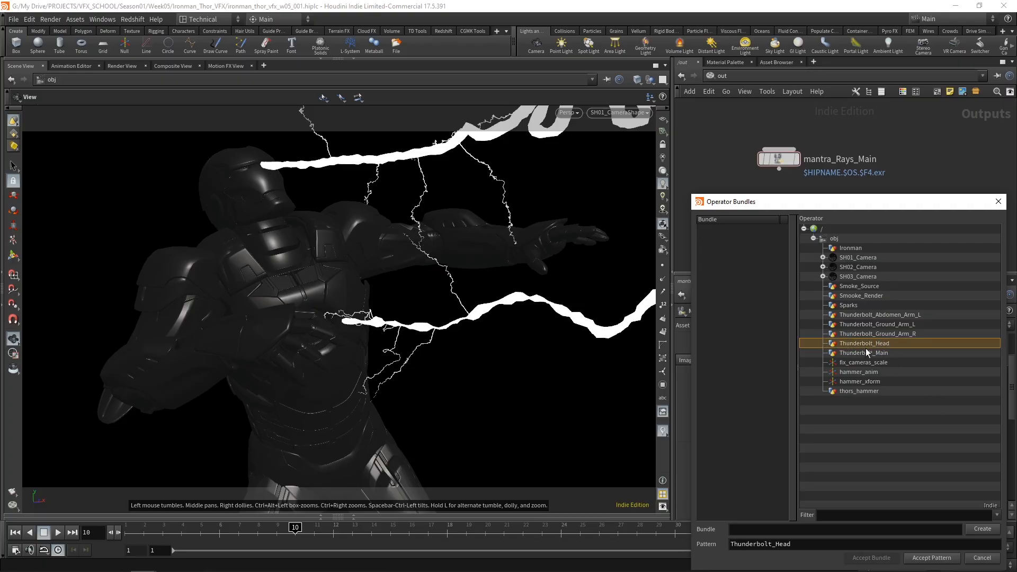
left_click(868, 353, "ctrl")
left_click(937, 559)
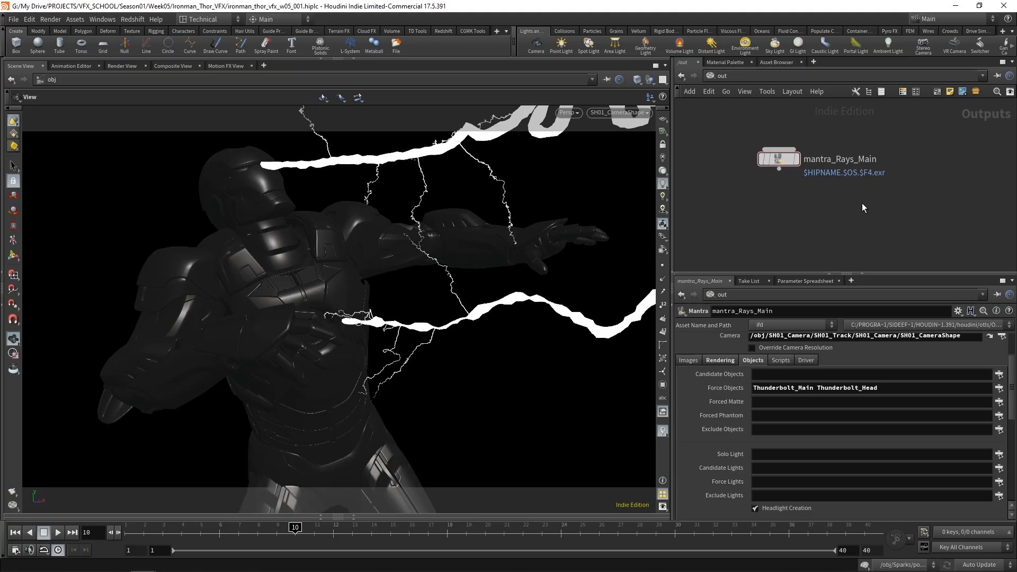
Step: Start a test render of /out/mantra_Rays_Main in the Render View, using the ROP Camera
left_click(786, 162)
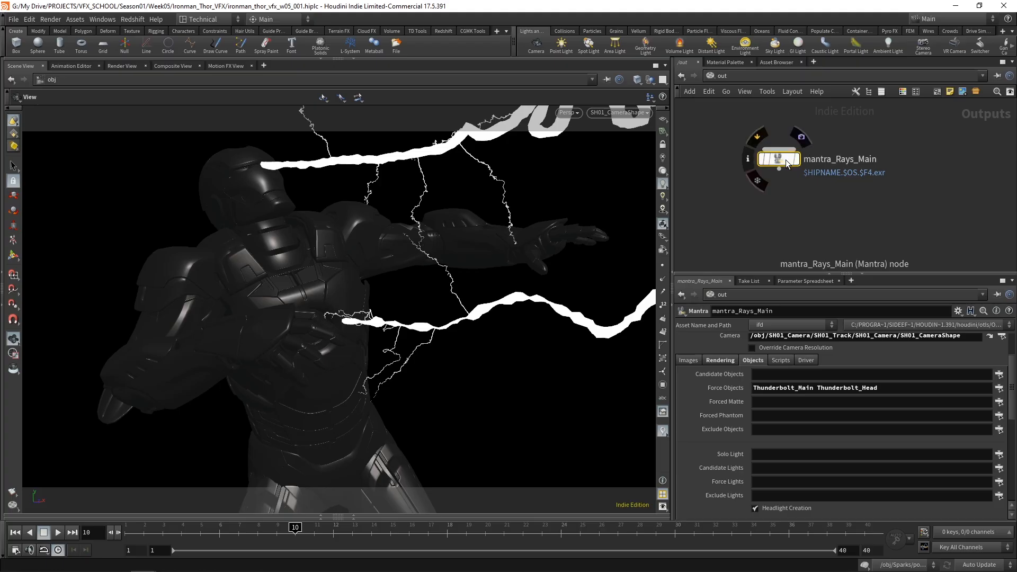
left_click(120, 66)
left_click(179, 81)
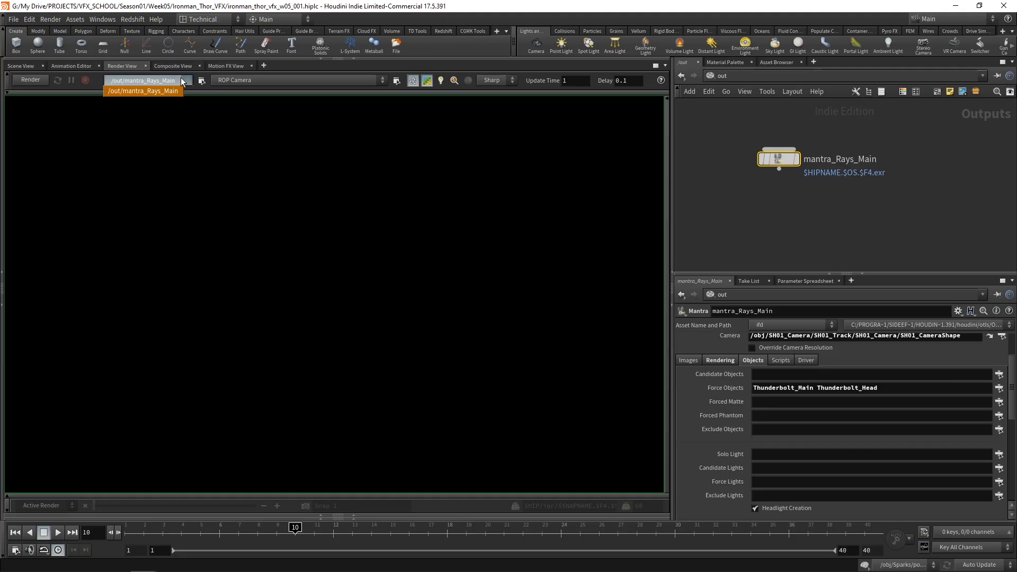
left_click(143, 91)
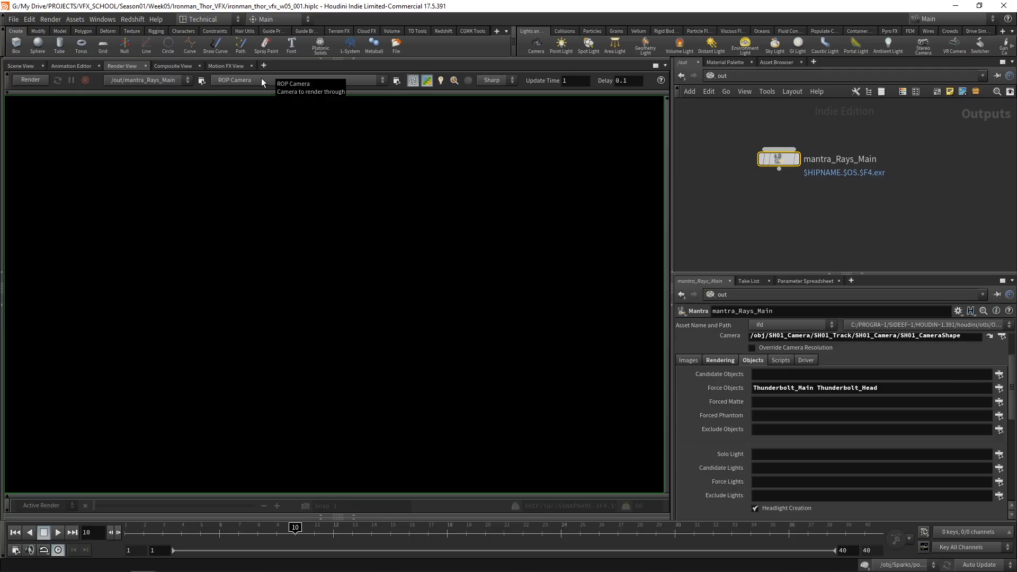
scroll(860, 353, "up", 2)
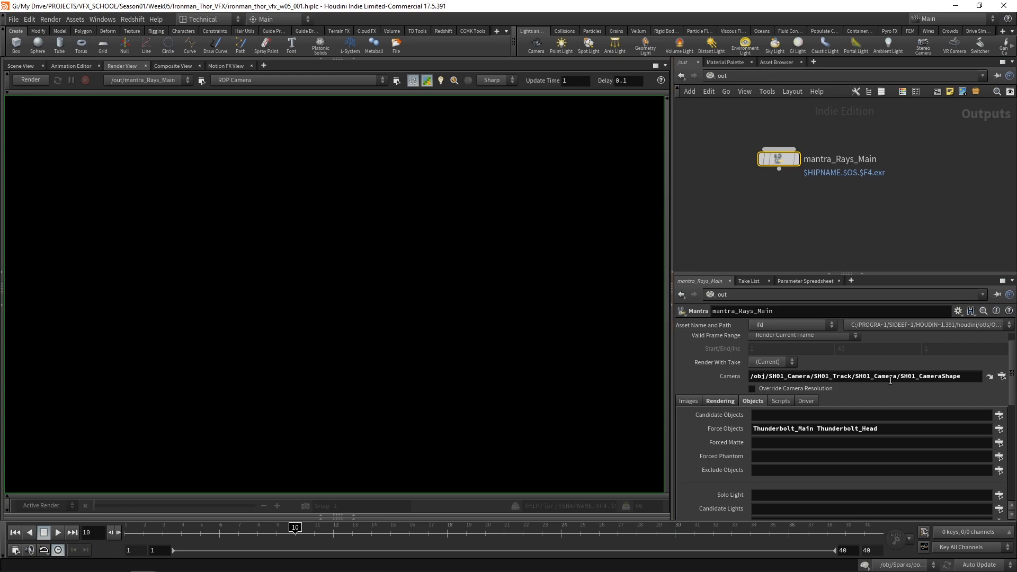
left_click(412, 80)
left_click(30, 80)
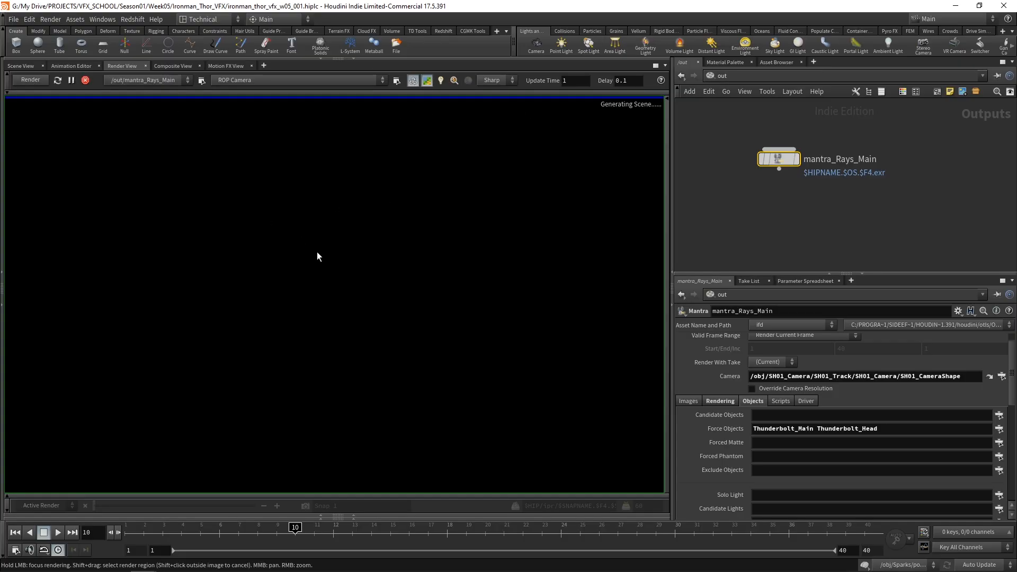